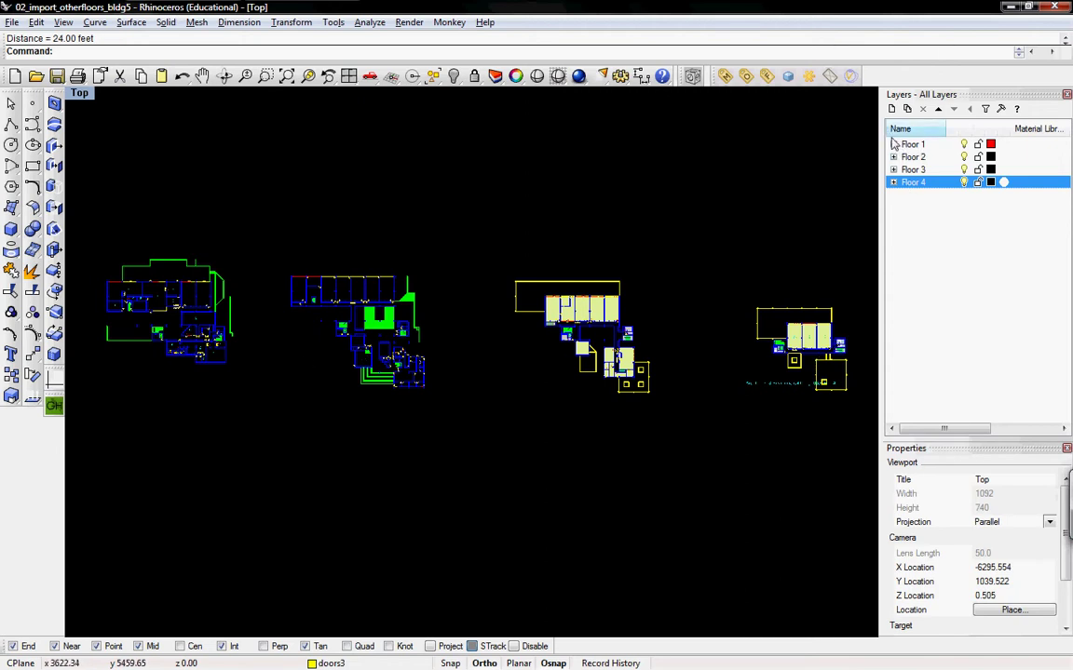
- Expand and collapse Floor 1's sublayers, then hide and show the Floor 1 plan
{"action": "left_click", "coordinate": [893, 146]}
{"action": "left_click", "coordinate": [893, 145]}
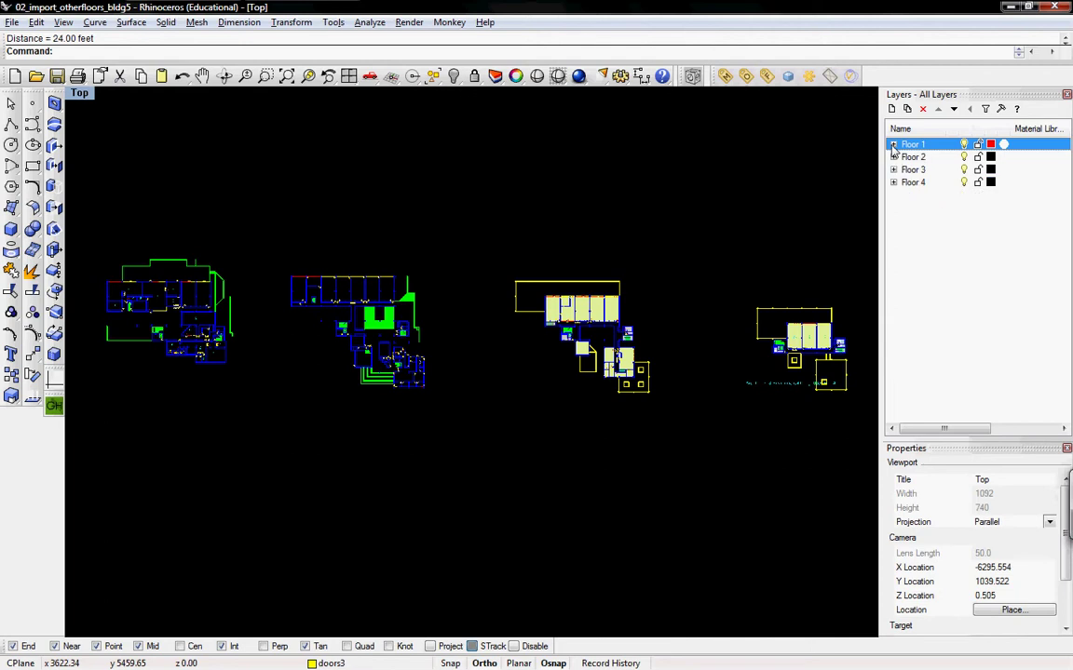
{"action": "left_click", "coordinate": [963, 144]}
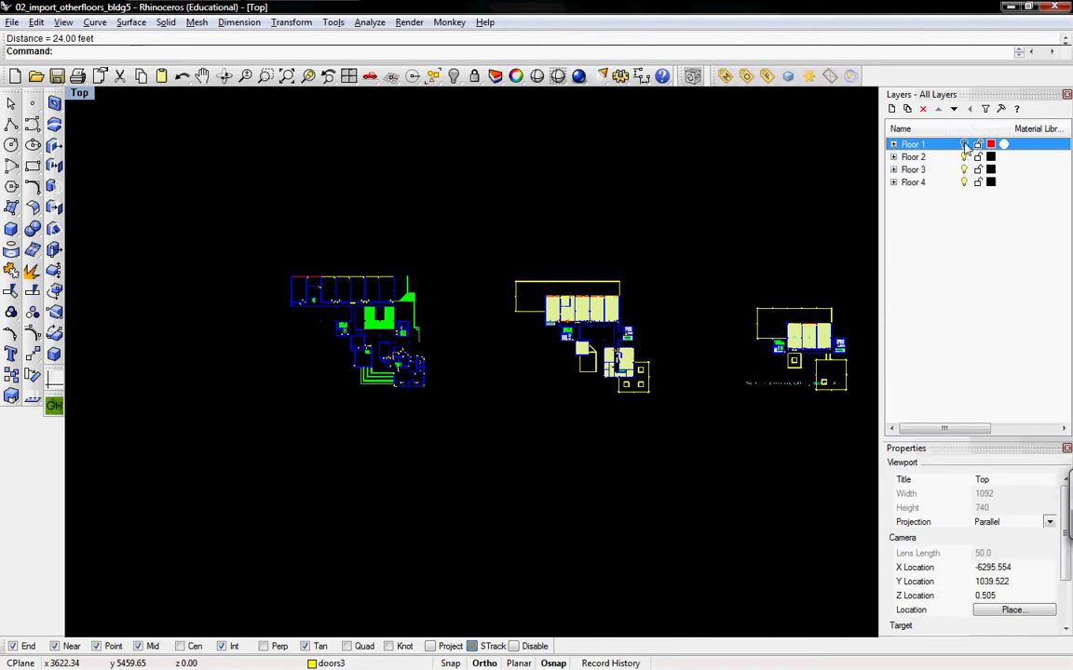
{"action": "left_click", "coordinate": [965, 145]}
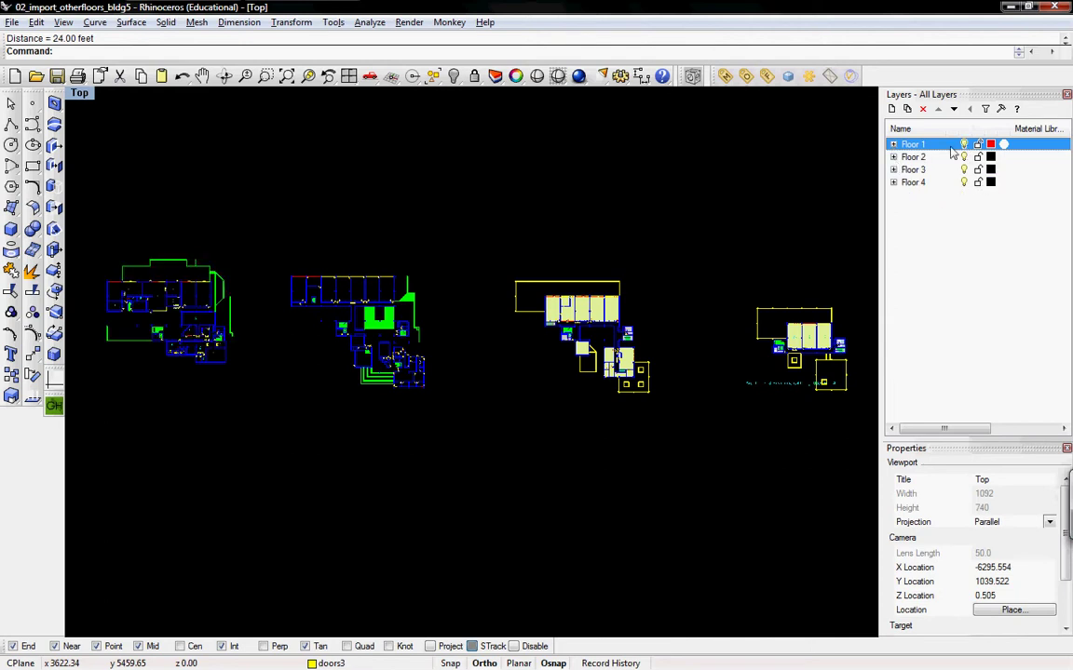
- Expand Floor 4 to list its sublayers and zoom onto the Floor 4 plan
{"action": "left_click", "coordinate": [893, 182]}
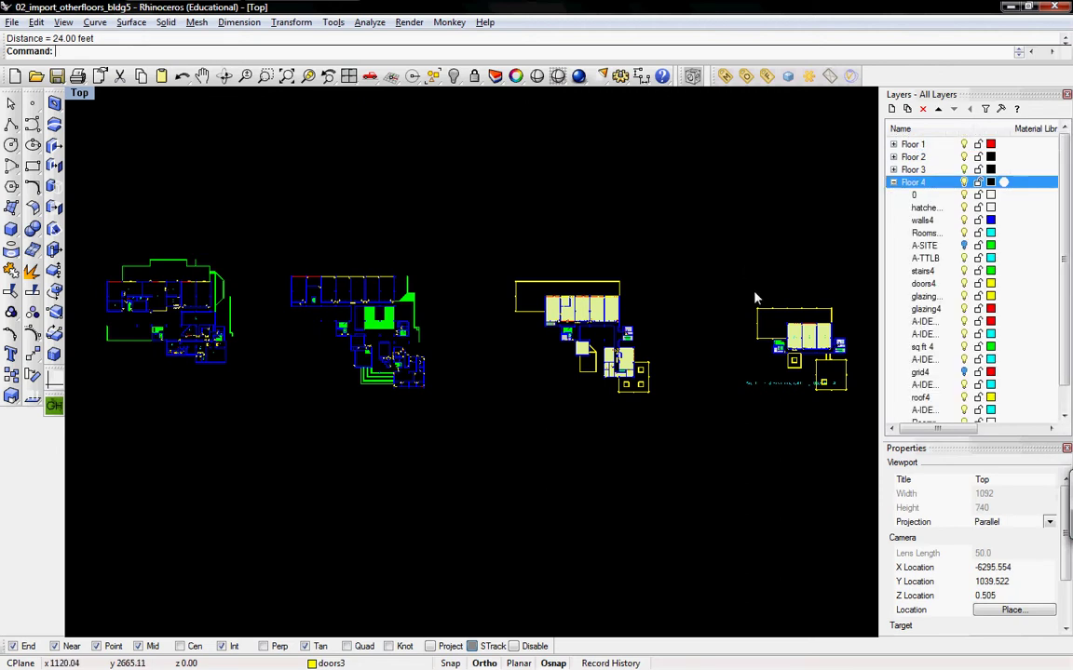
{"action": "right_click_drag", "start_coordinate": [754, 232], "coordinate": [542, 405]}
{"action": "scroll", "coordinate": [557, 327], "scroll_direction": "up", "scroll_amount": 6}
{"action": "scroll", "coordinate": [549, 387], "scroll_direction": "up", "scroll_amount": 3}
{"action": "scroll", "coordinate": [550, 386], "scroll_direction": "down", "scroll_amount": 3}
{"action": "scroll", "coordinate": [550, 387], "scroll_direction": "up", "scroll_amount": 3}
{"action": "scroll", "coordinate": [549, 384], "scroll_direction": "down", "scroll_amount": 1}
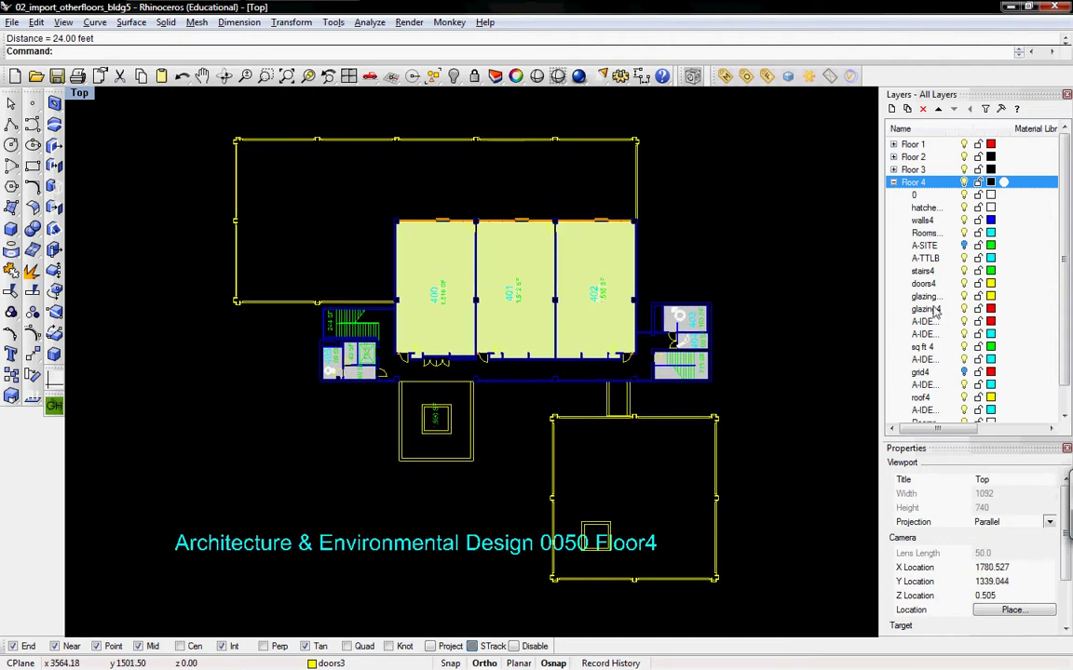
- Pick through the A-SITE and A-TTLB layers, leaving A-TTLB selected
{"action": "left_click", "coordinate": [926, 246]}
{"action": "left_click", "coordinate": [929, 259]}
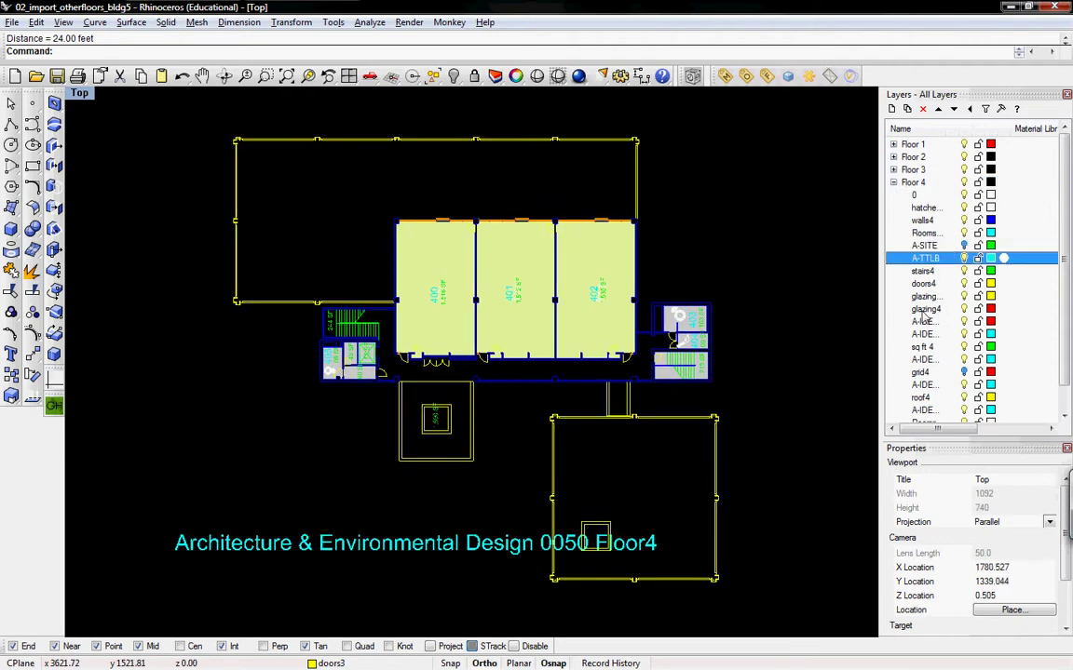
{"action": "left_click", "coordinate": [928, 246]}
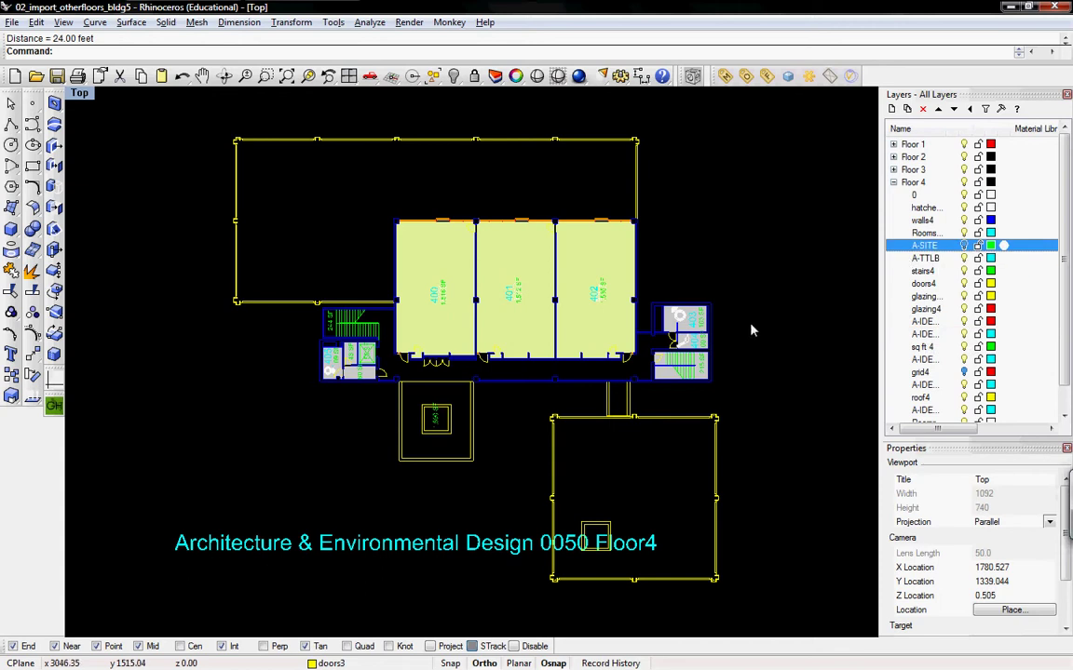
{"action": "right_click_drag", "start_coordinate": [511, 300], "coordinate": [527, 299]}
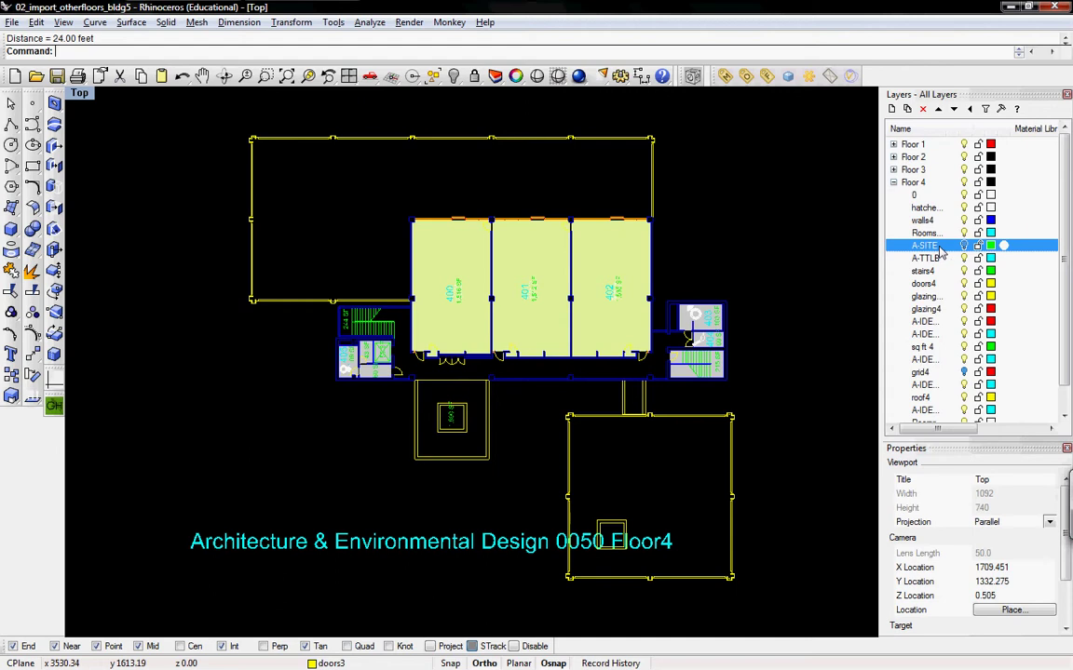
{"action": "left_click", "coordinate": [931, 258]}
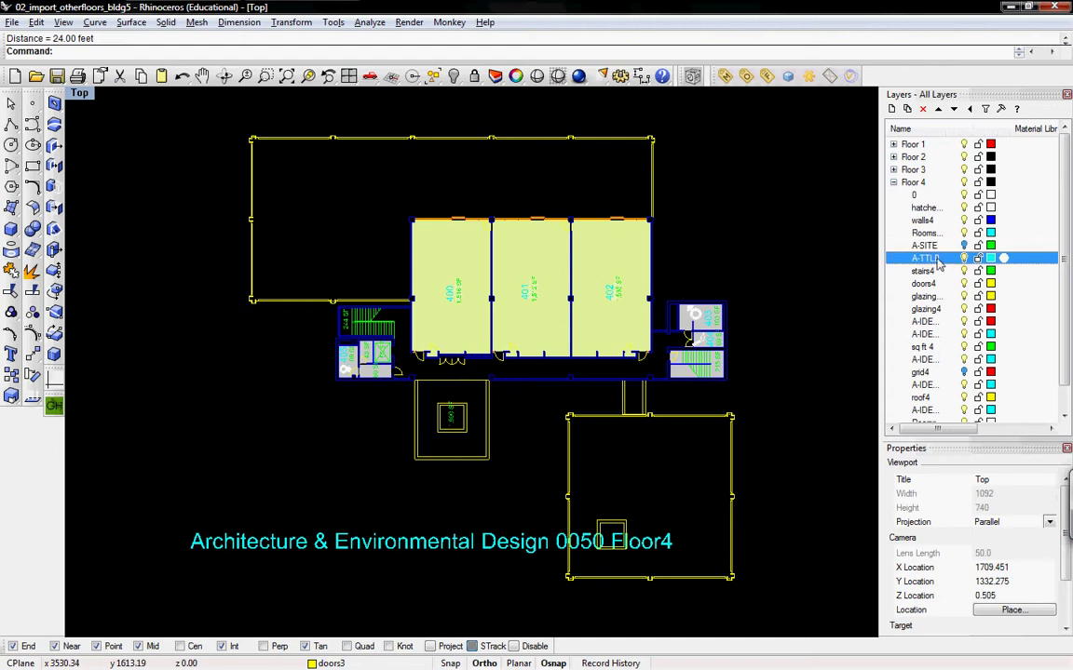
- Delete A-TTLB's object, acknowledging the ASC30AB3285 block-definition warning and confirming Yes
{"action": "key", "text": "Delete"}
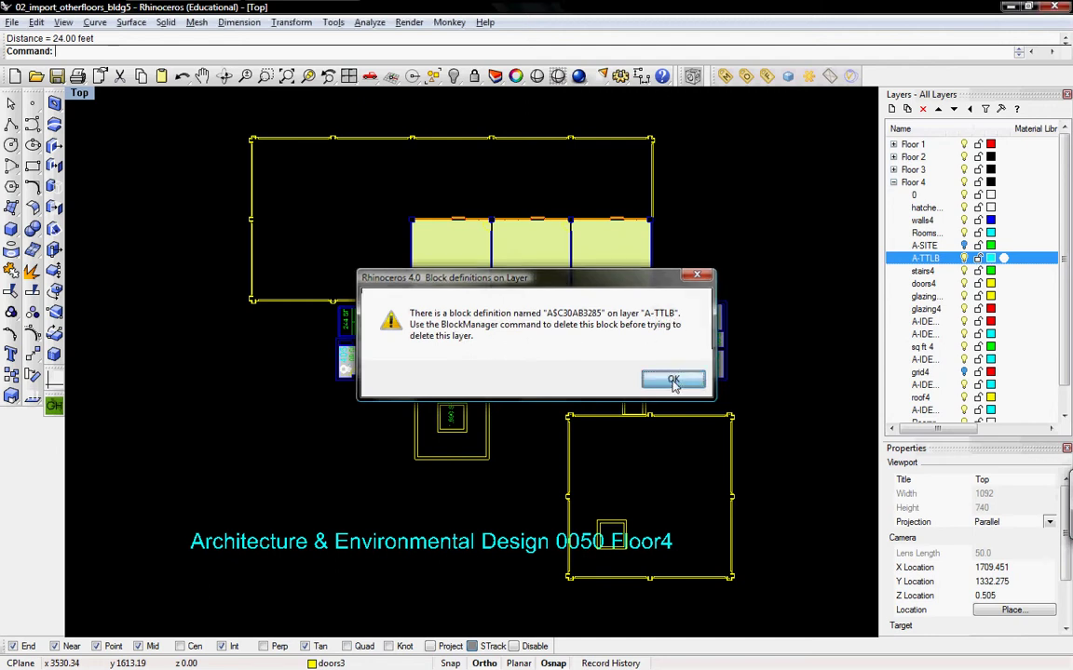
{"action": "left_click", "coordinate": [674, 381]}
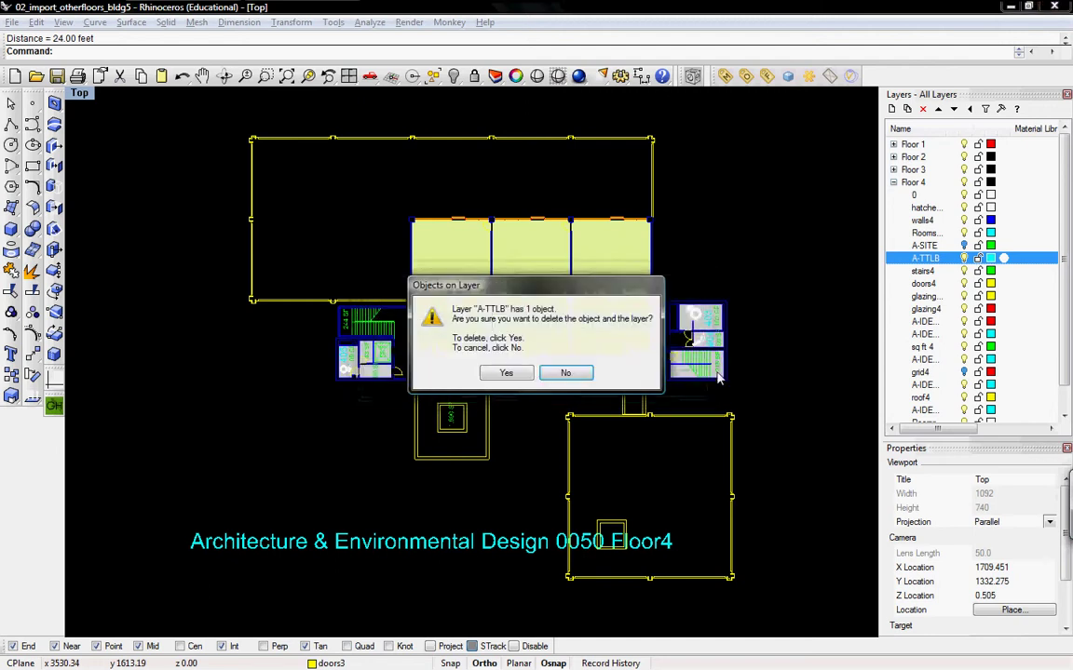
{"action": "left_click", "coordinate": [505, 373]}
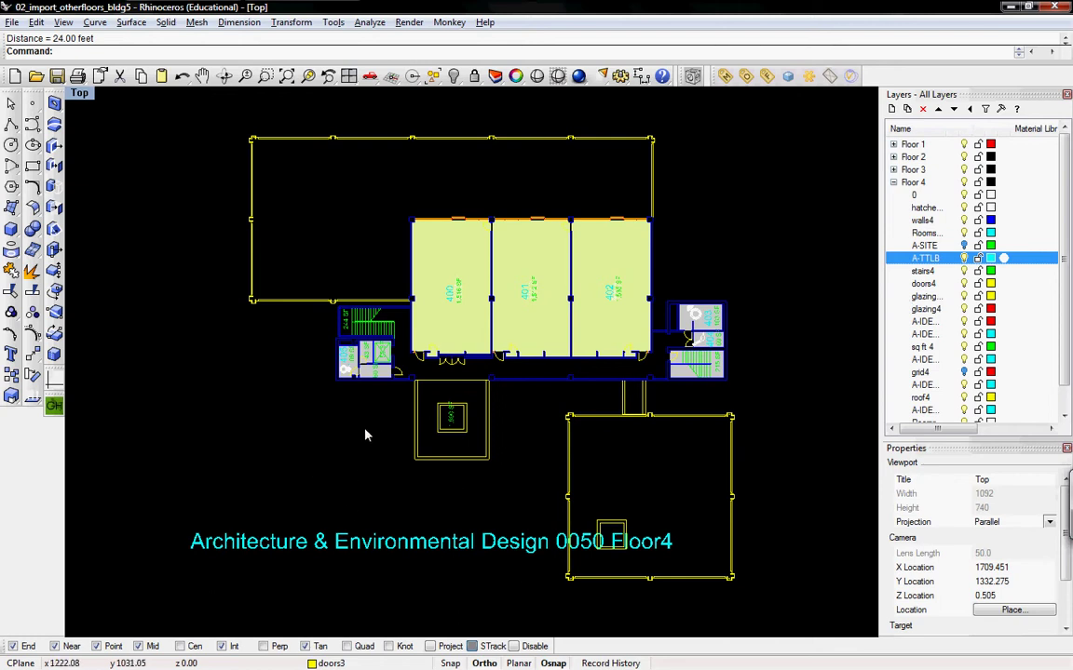
- Review the A$C30AB3285, CPCUST, CPMEN, CPWOMEN and _ClosedBlank definitions in BlockManager, then close it
{"action": "type", "text": "Man"}
{"action": "key", "text": "Return"}
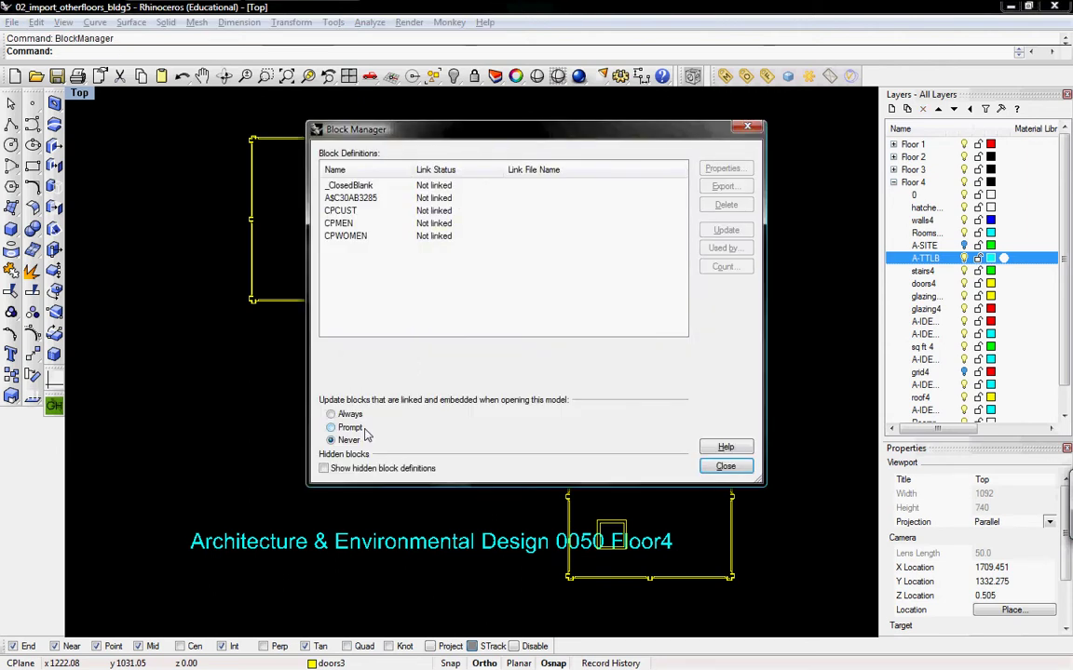
{"action": "left_click", "coordinate": [356, 196]}
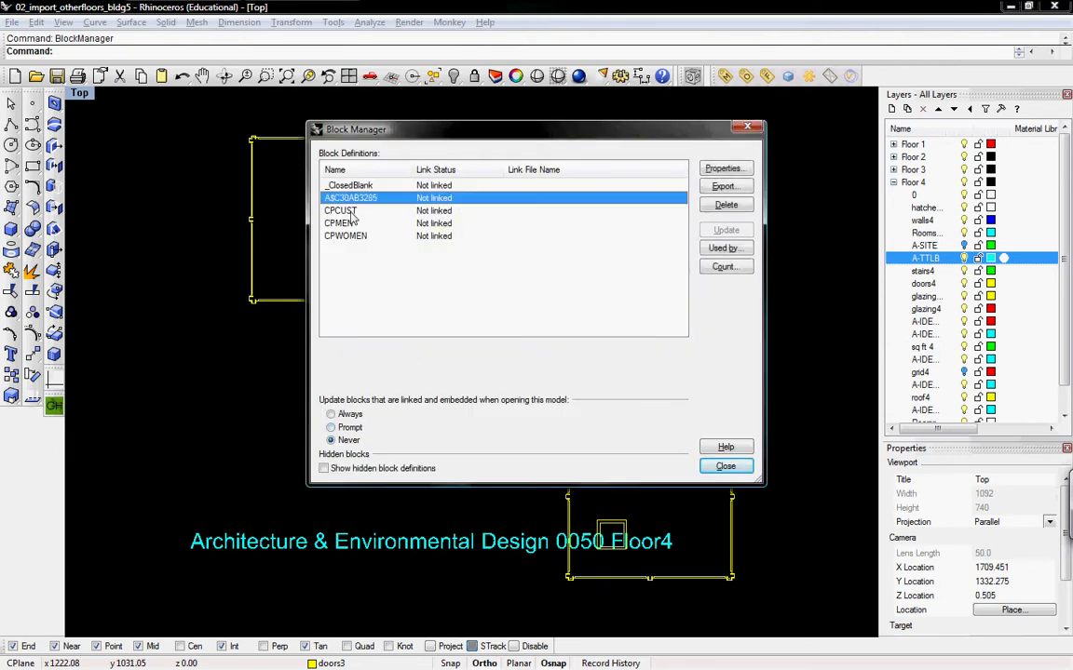
{"action": "left_click", "coordinate": [354, 210]}
{"action": "left_click", "coordinate": [354, 223]}
{"action": "left_click", "coordinate": [357, 239]}
{"action": "left_click", "coordinate": [363, 210]}
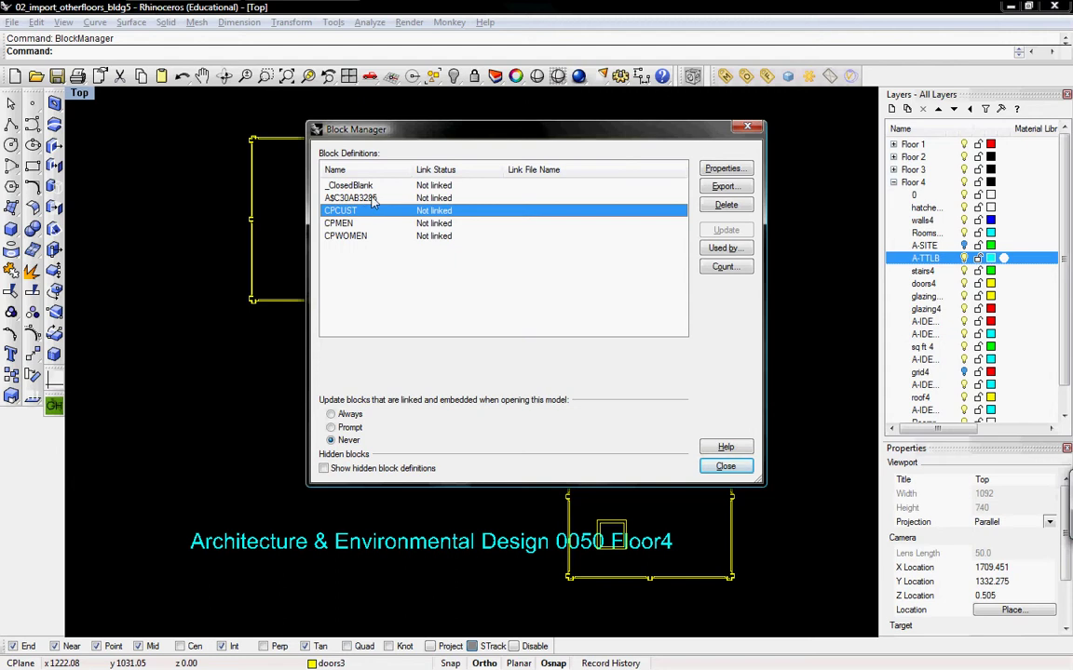
{"action": "left_click", "coordinate": [359, 197]}
{"action": "left_click", "coordinate": [352, 185]}
{"action": "left_click_drag", "start_coordinate": [424, 129], "coordinate": [309, 173]}
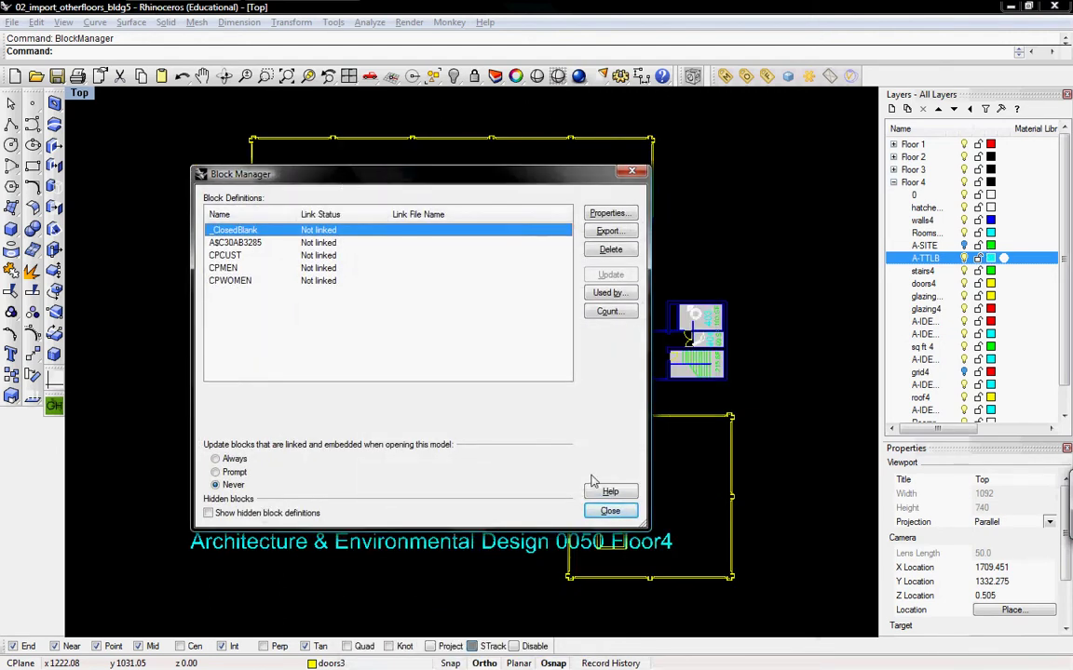
{"action": "left_click", "coordinate": [610, 511]}
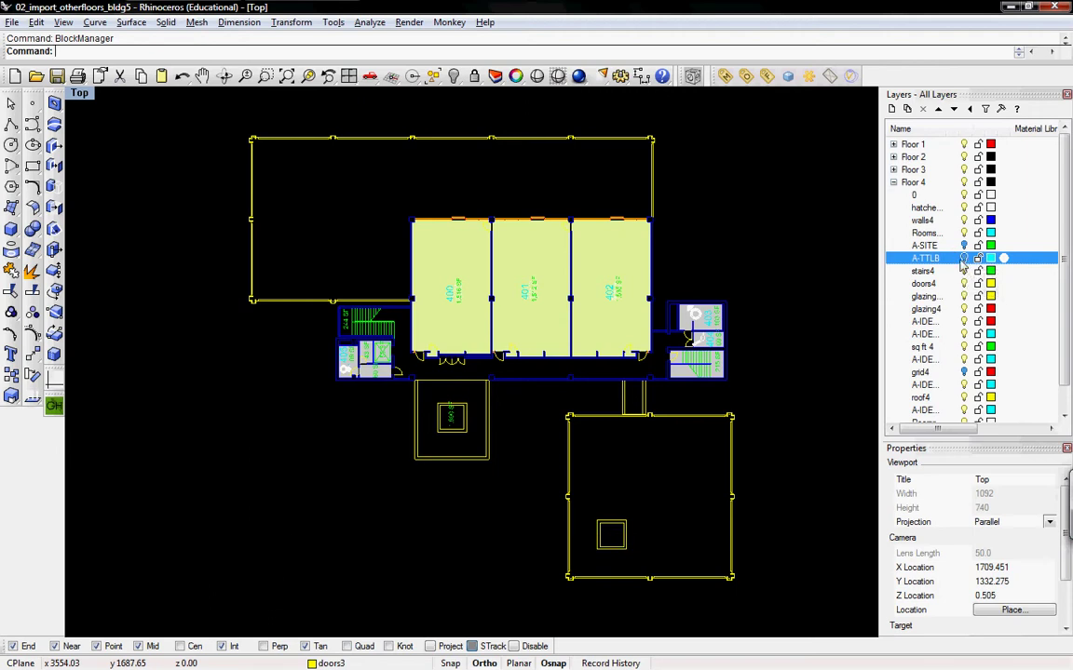
- Make A-TTLB the current layer and turn off the A-IDEN-ICON layer
{"action": "left_click", "coordinate": [922, 270]}
{"action": "left_click", "coordinate": [923, 284], "text": "shift"}
{"action": "right_click", "coordinate": [945, 270]}
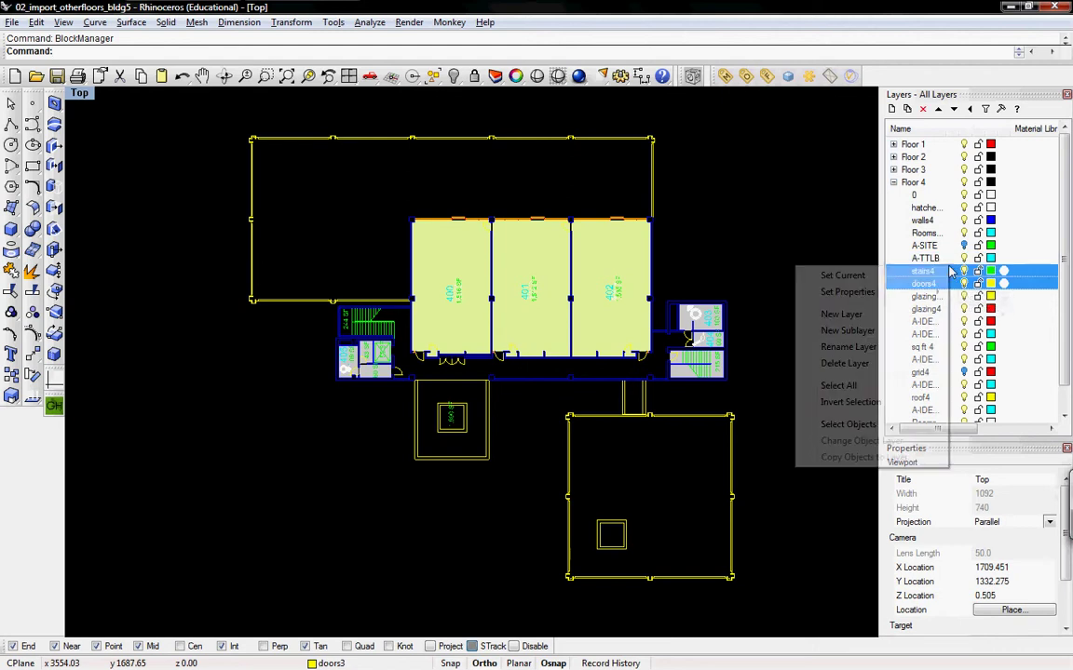
{"action": "left_click", "coordinate": [827, 253]}
{"action": "left_click", "coordinate": [952, 258]}
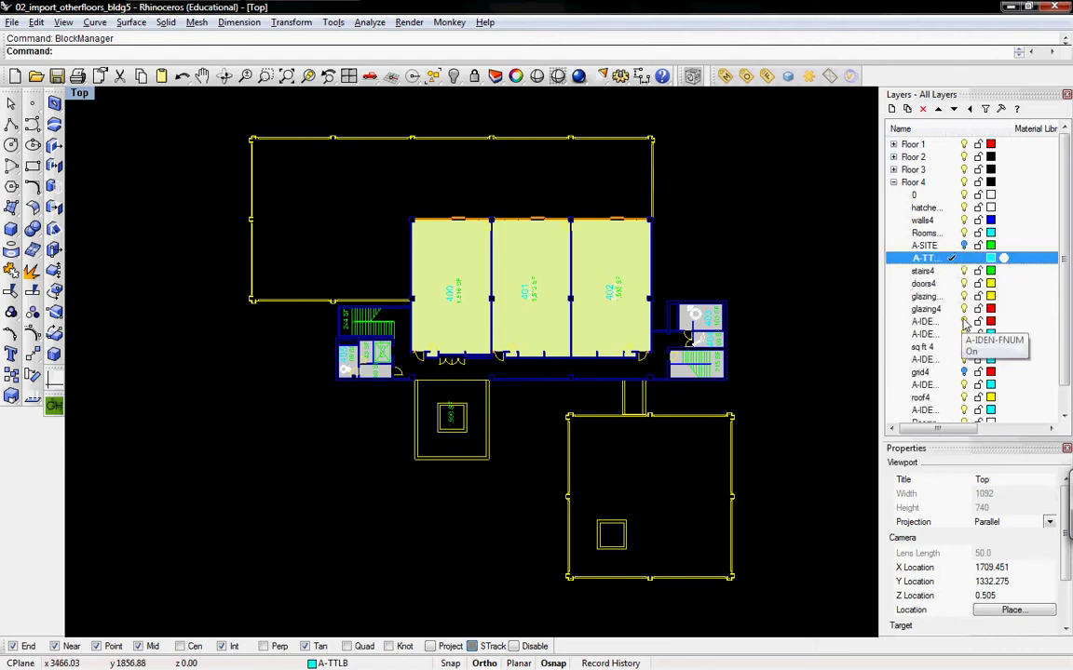
{"action": "left_click", "coordinate": [936, 322]}
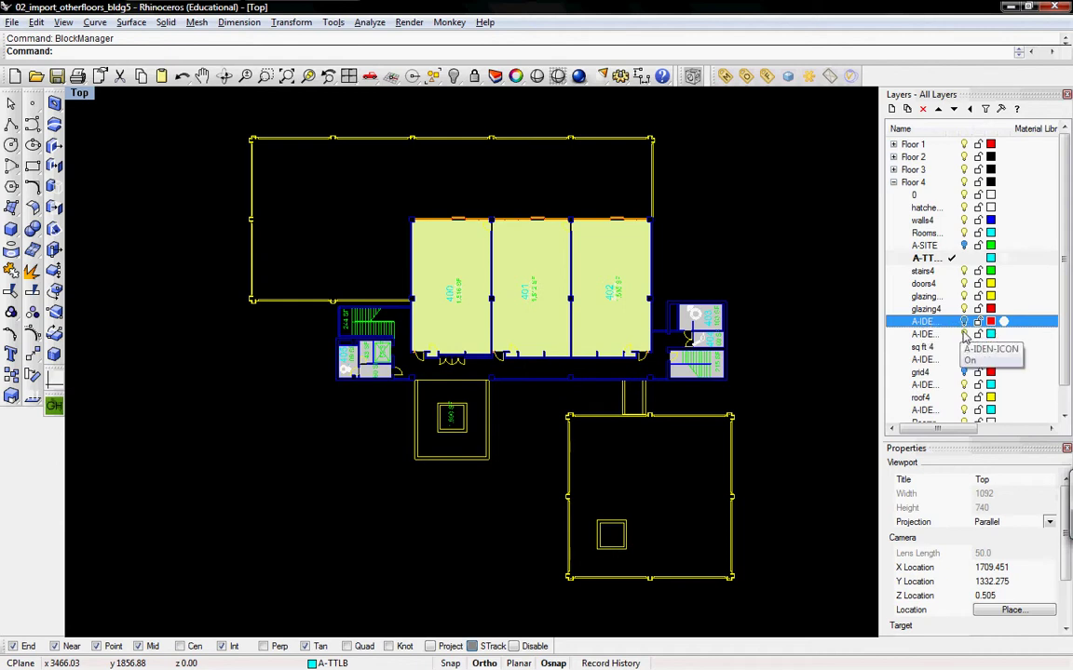
{"action": "left_click", "coordinate": [924, 333]}
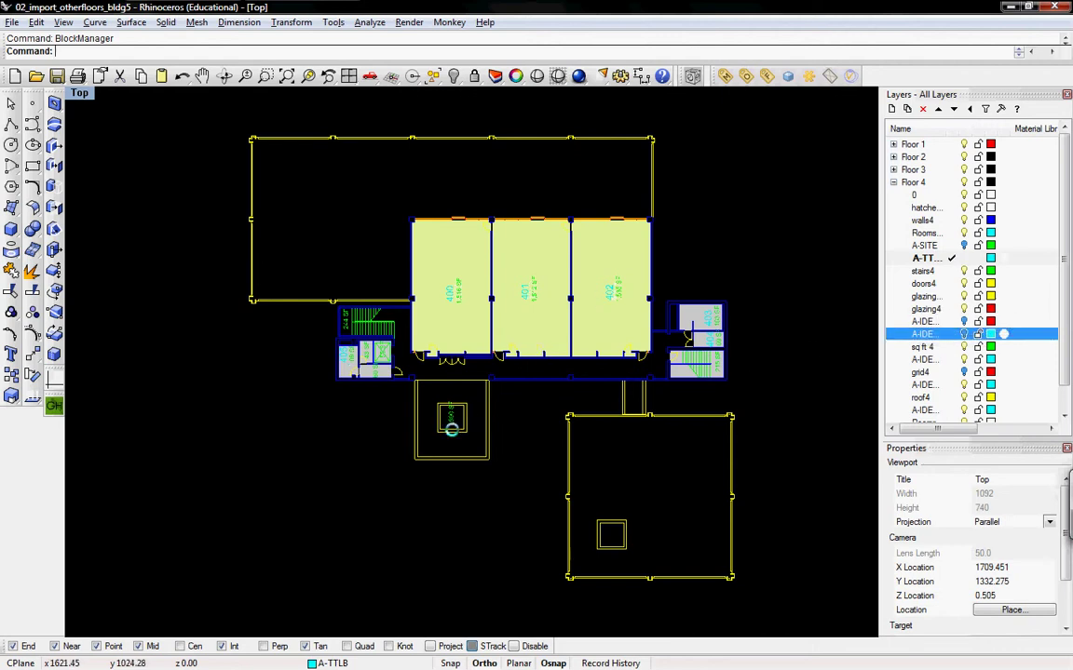
- In BlockManager, delete the _ClosedBlank block definition
{"action": "type", "text": "Block"}
{"action": "key", "text": "Return"}
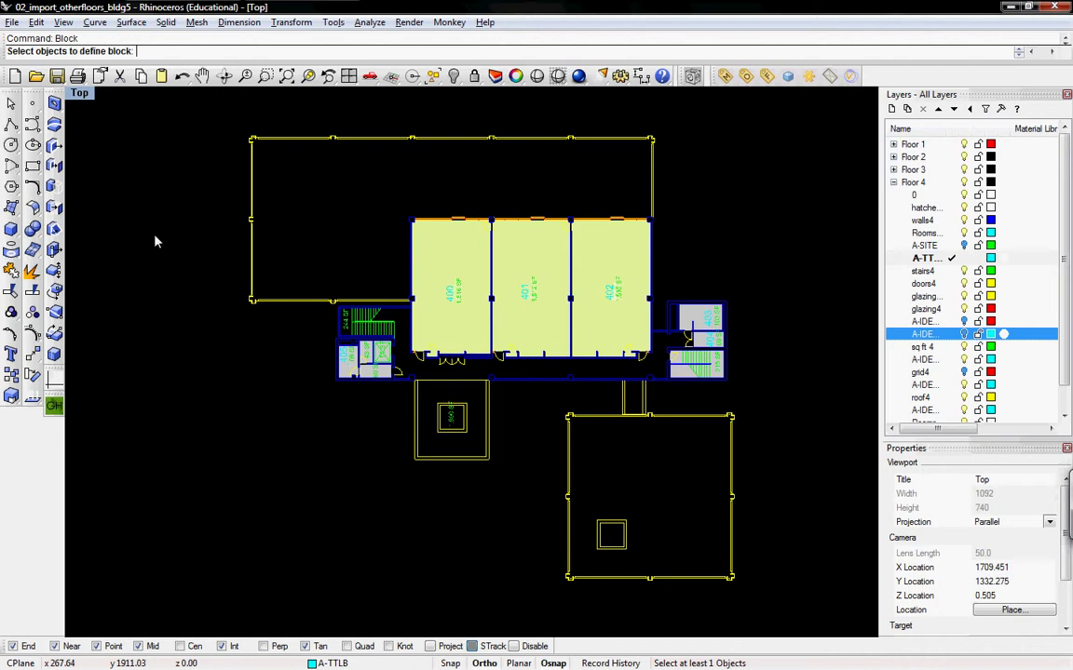
{"action": "key", "text": "Escape"}
{"action": "type", "text": "Block"}
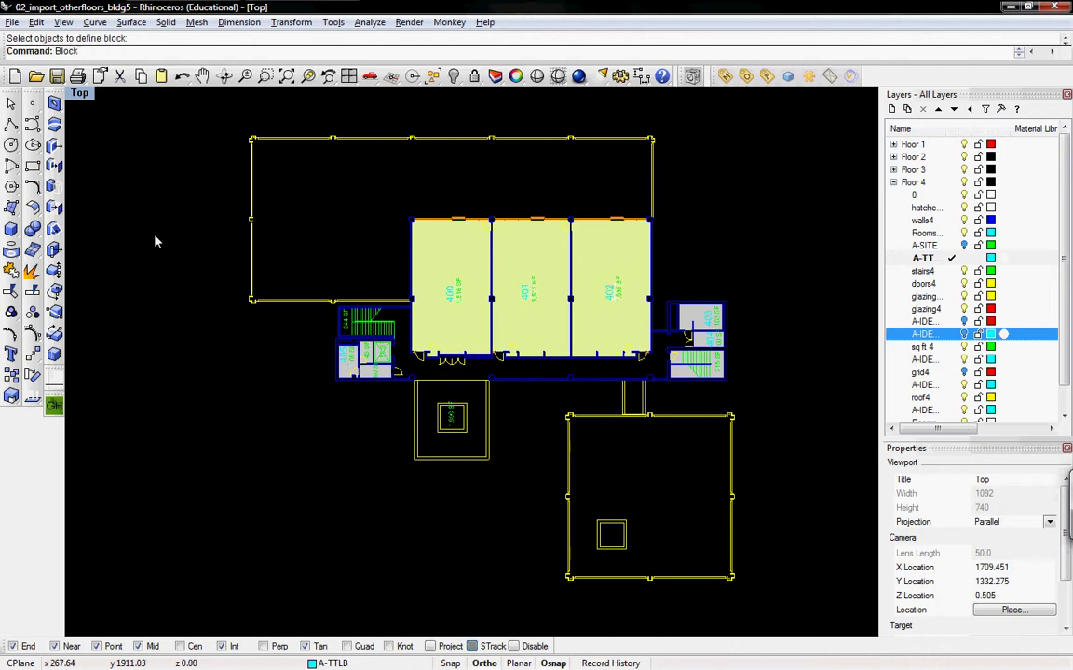
{"action": "type", "text": "Manager"}
{"action": "key", "text": "Return"}
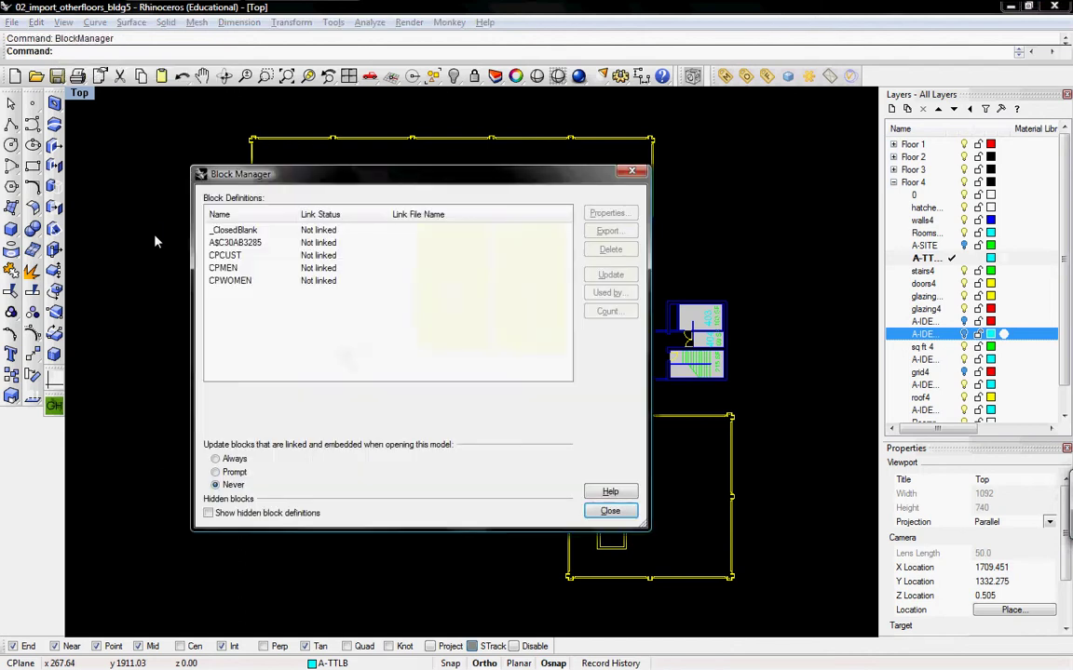
{"action": "left_click", "coordinate": [269, 282]}
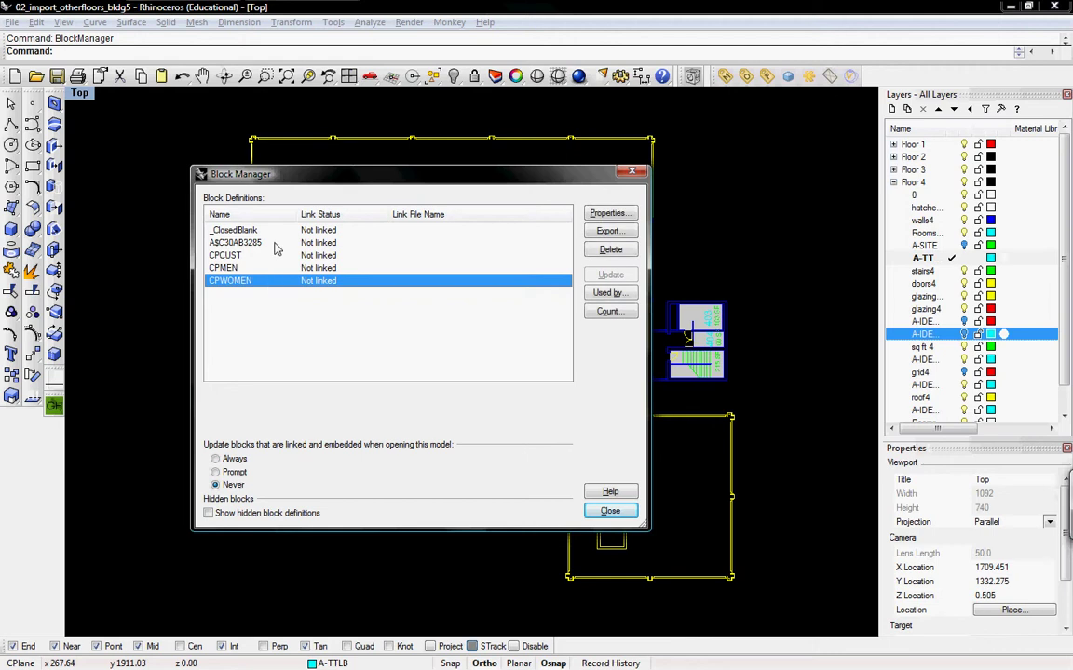
{"action": "left_click", "coordinate": [274, 236], "text": "shift"}
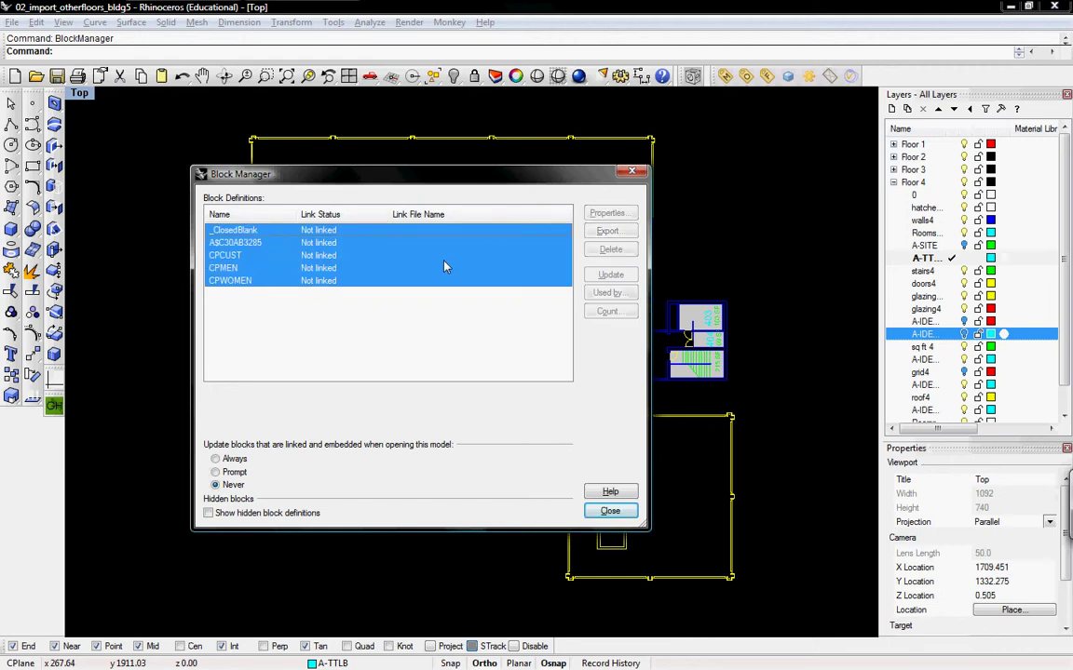
{"action": "left_click", "coordinate": [382, 255]}
{"action": "left_click", "coordinate": [391, 230]}
{"action": "left_click", "coordinate": [611, 250]}
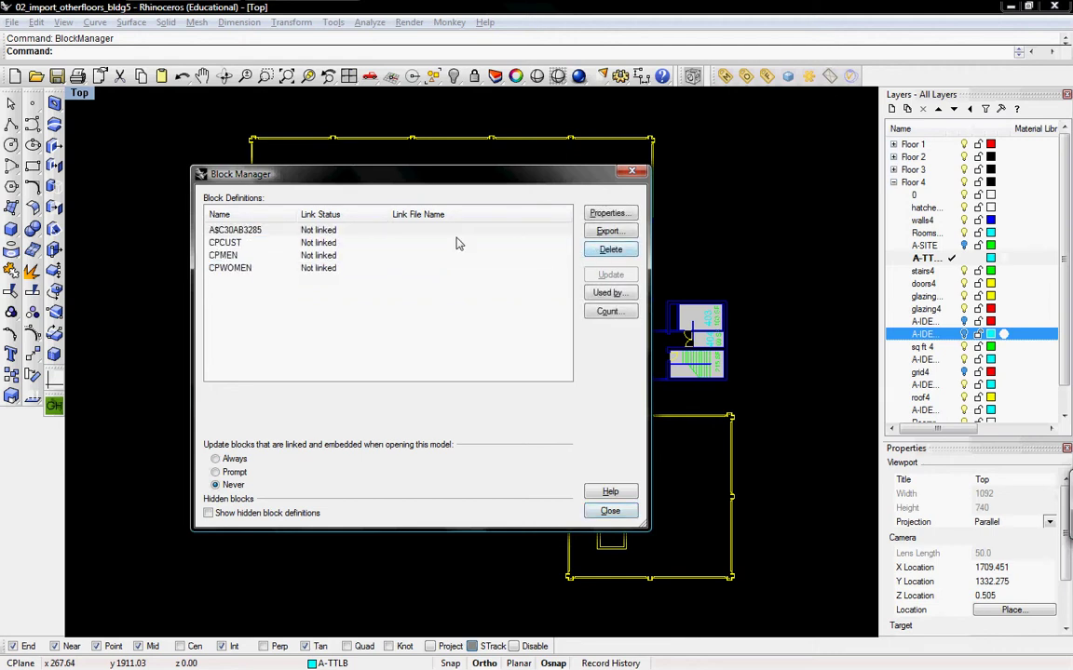
- Try deleting CPCUST, CPMEN and CPWOMEN, each blocked by a nested-block warning
{"action": "left_click", "coordinate": [456, 243]}
{"action": "left_click", "coordinate": [611, 249]}
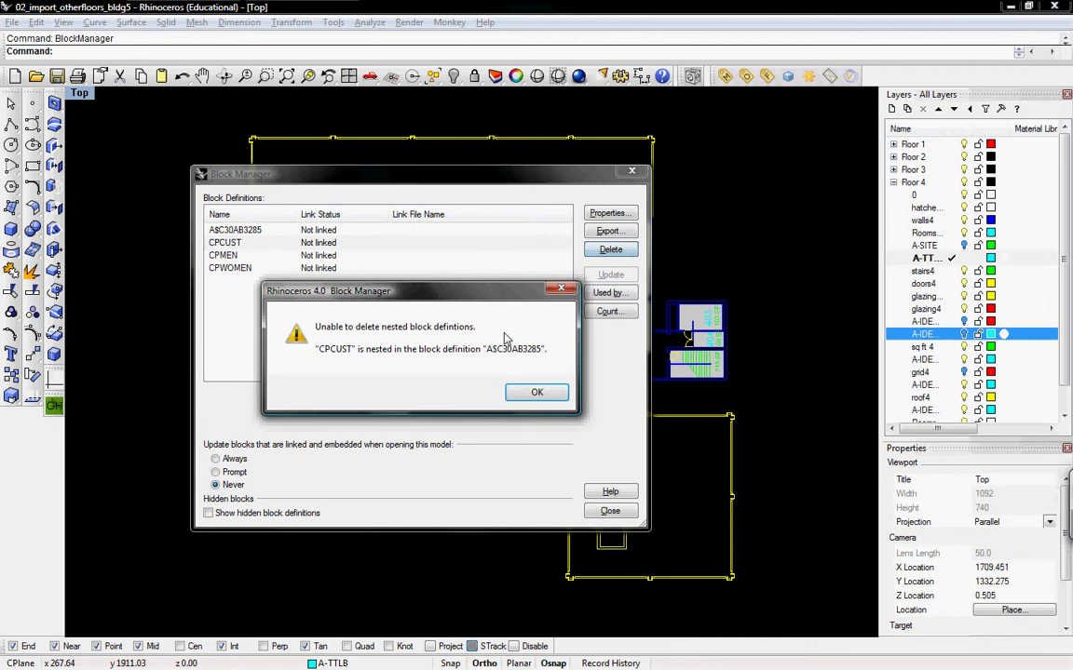
{"action": "left_click", "coordinate": [536, 392]}
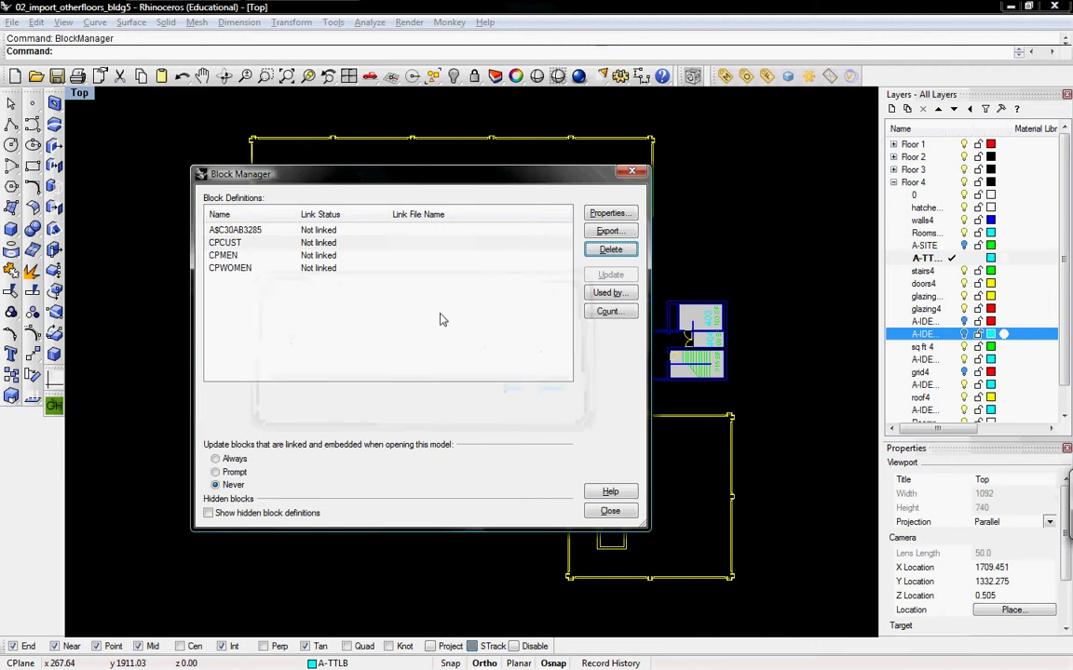
{"action": "left_click", "coordinate": [349, 255]}
{"action": "left_click", "coordinate": [611, 249]}
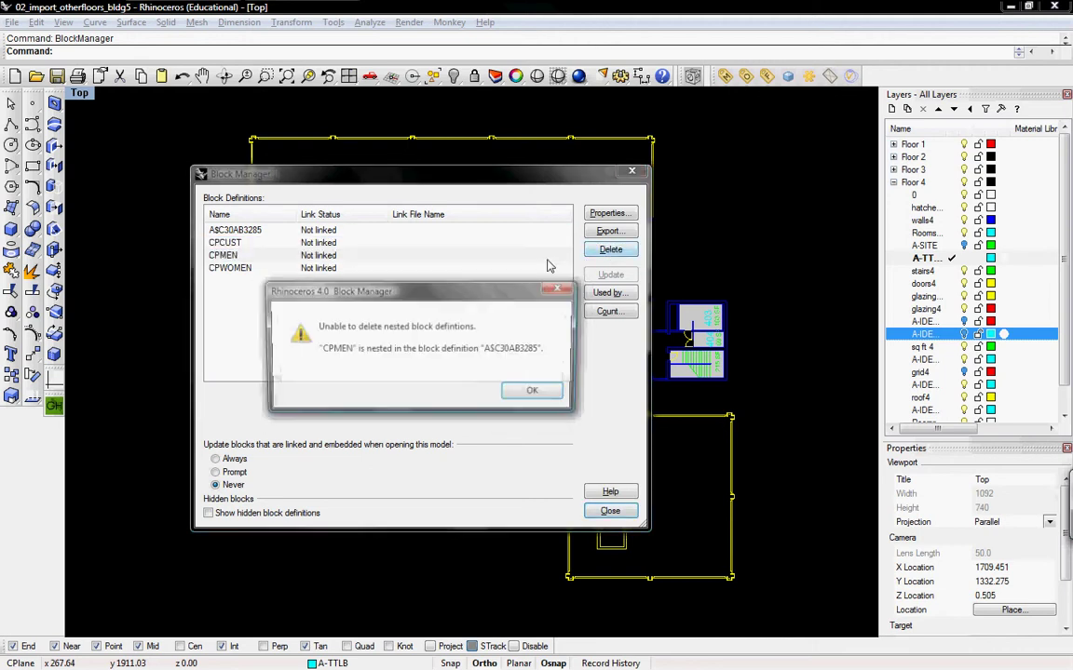
{"action": "left_click", "coordinate": [538, 393]}
{"action": "left_click", "coordinate": [230, 268]}
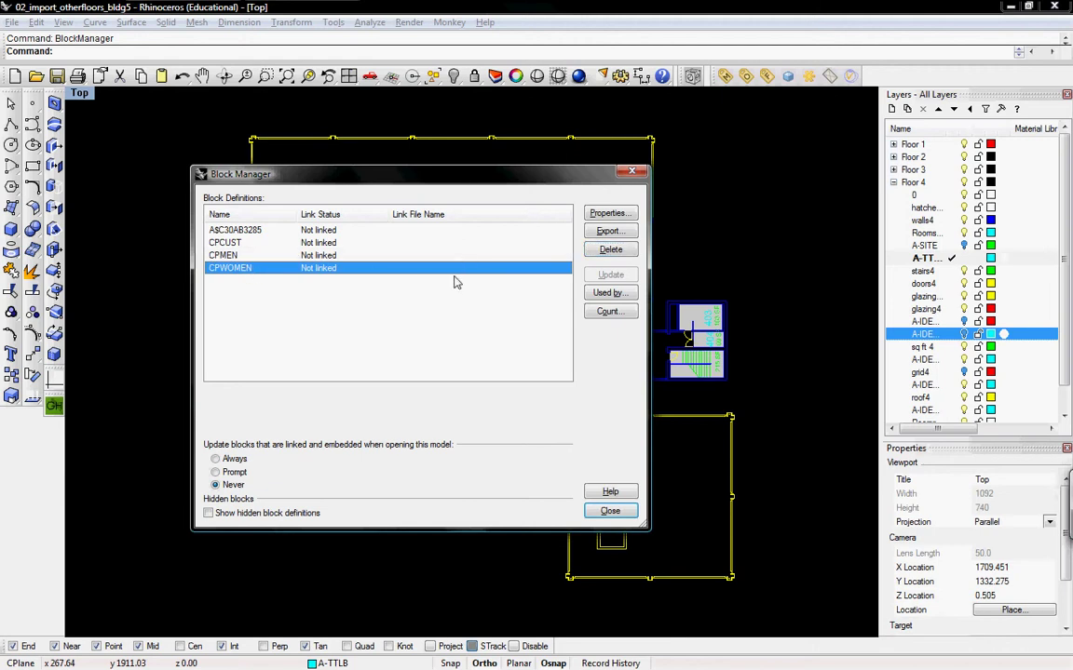
{"action": "left_click", "coordinate": [611, 250]}
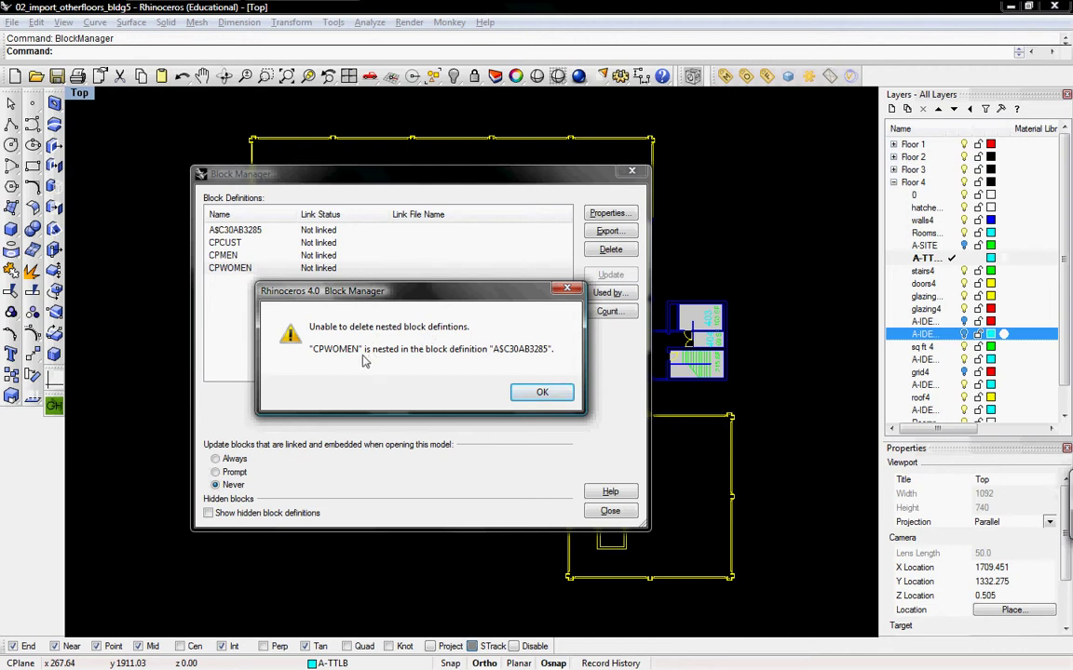
{"action": "left_click", "coordinate": [524, 394]}
- Delete parent block A$C30AB3285, then CPCUST, CPMEN and CPWOMEN, confirming each
{"action": "left_click", "coordinate": [319, 233]}
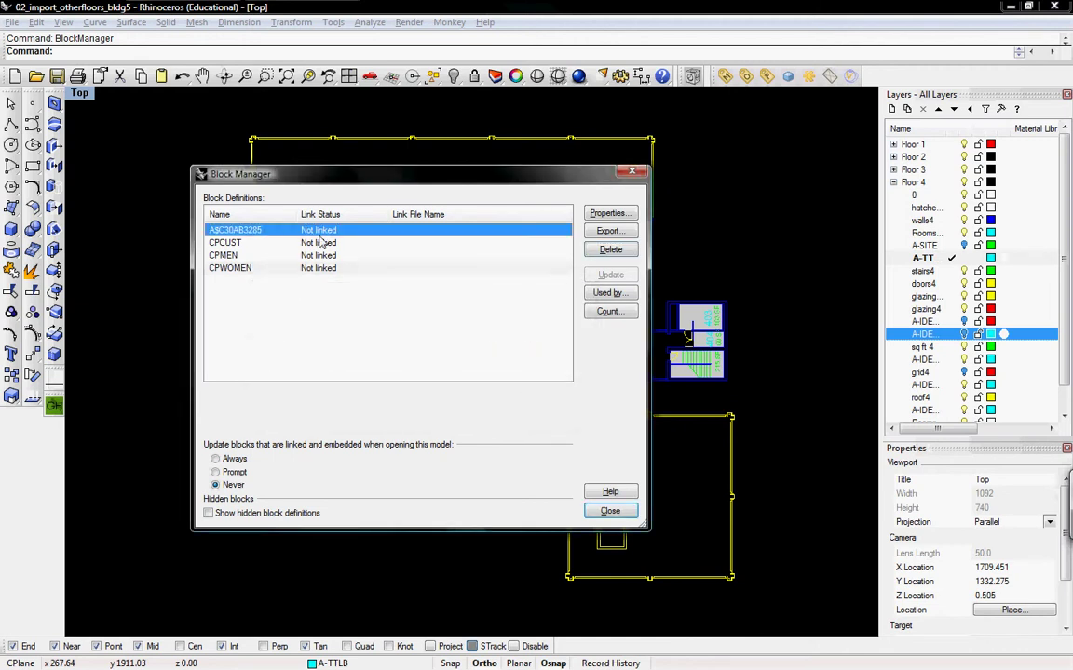
{"action": "left_click", "coordinate": [601, 252]}
{"action": "left_click", "coordinate": [239, 230]}
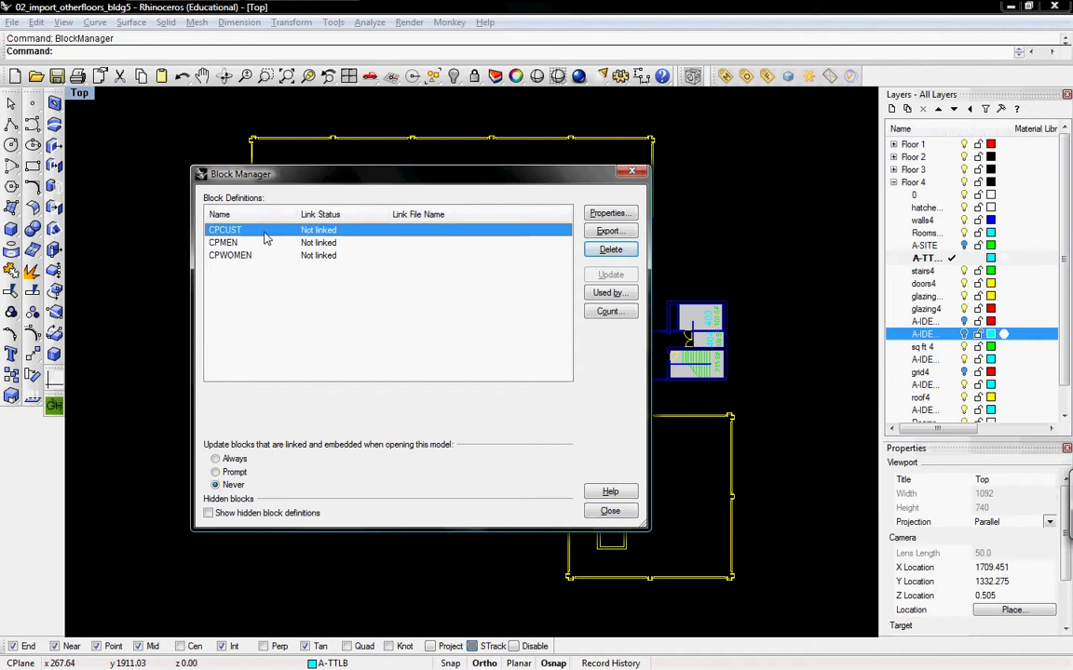
{"action": "left_click", "coordinate": [608, 247]}
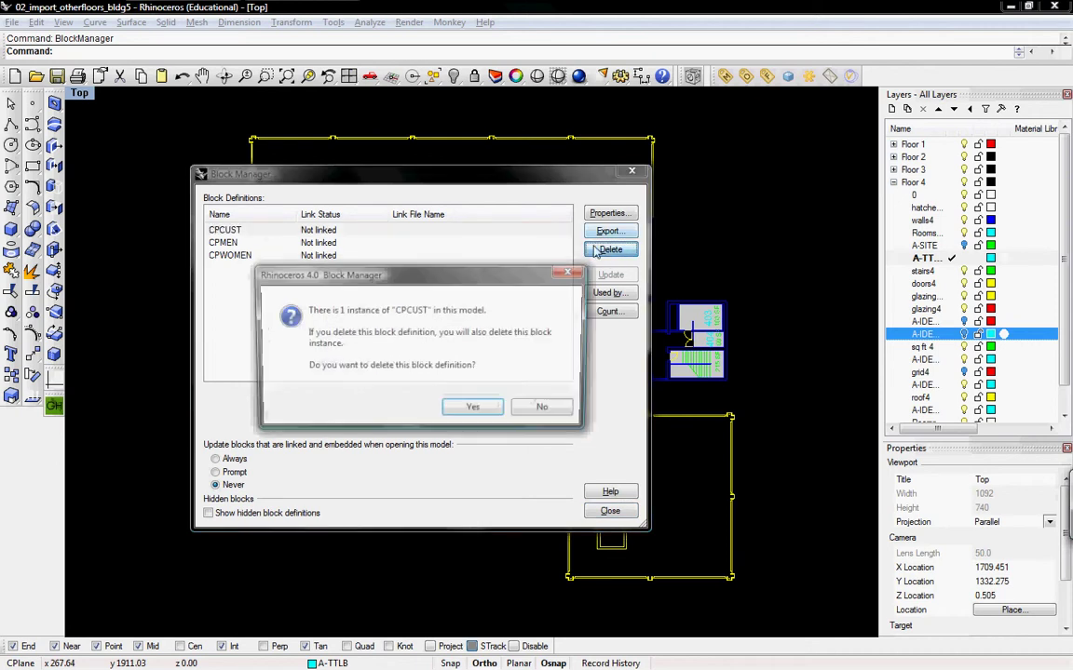
{"action": "left_click", "coordinate": [474, 411]}
{"action": "left_click", "coordinate": [611, 250]}
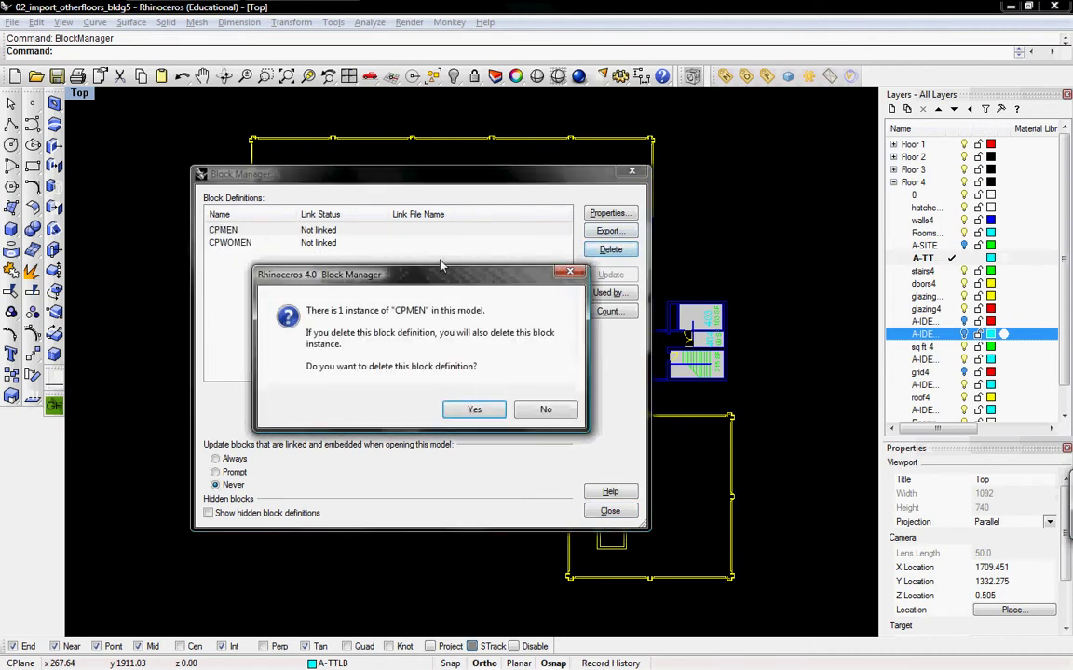
{"action": "left_click", "coordinate": [474, 411]}
{"action": "left_click", "coordinate": [376, 231]}
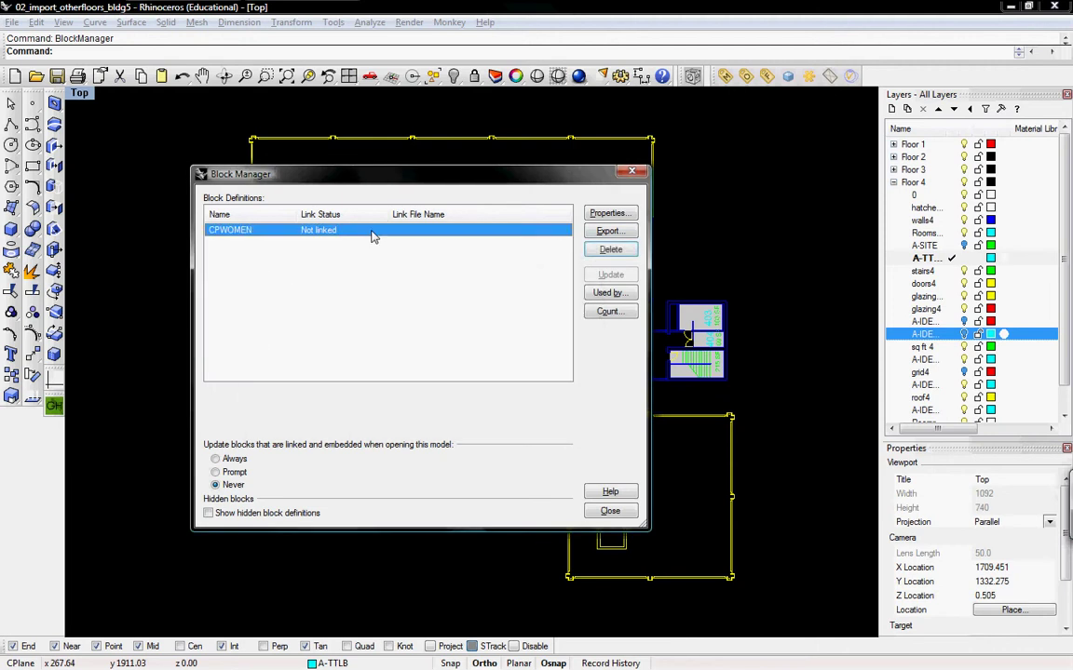
{"action": "left_click", "coordinate": [609, 249]}
{"action": "left_click", "coordinate": [474, 410]}
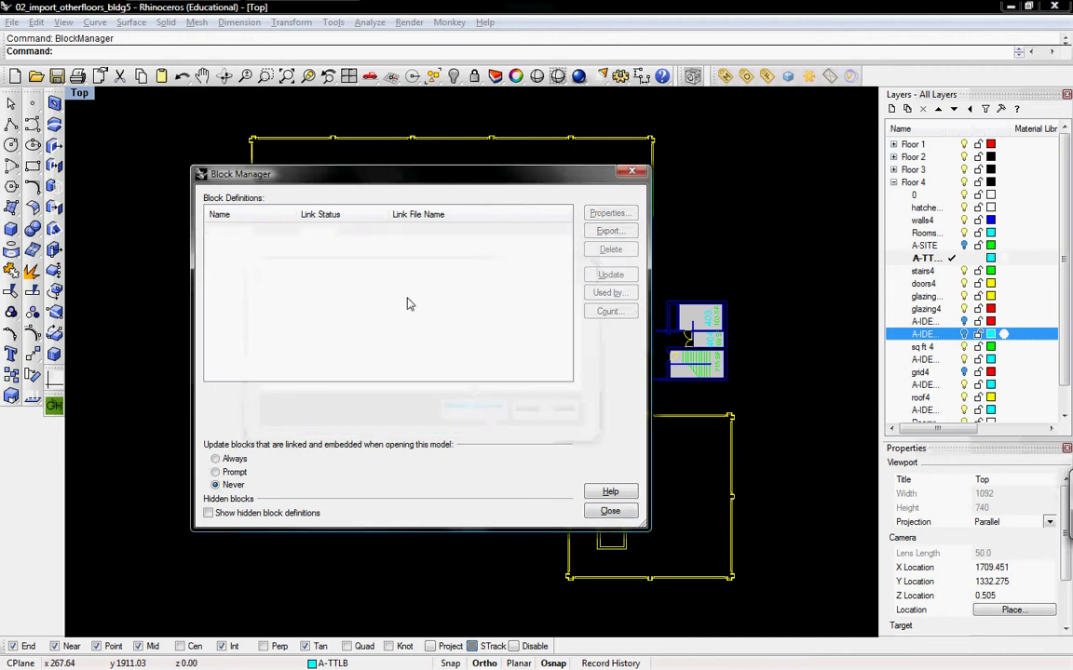
- Close Block Manager and delete the A-SITE and A-TTLB layers
{"action": "left_click", "coordinate": [610, 511]}
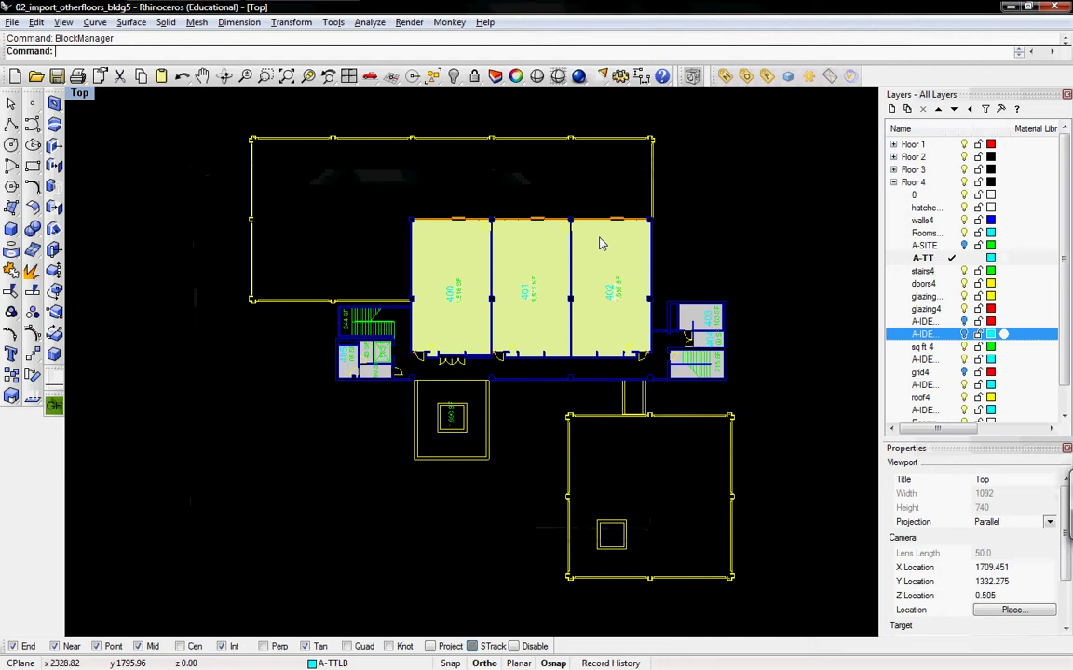
{"action": "right_click_drag", "start_coordinate": [523, 428], "coordinate": [495, 424]}
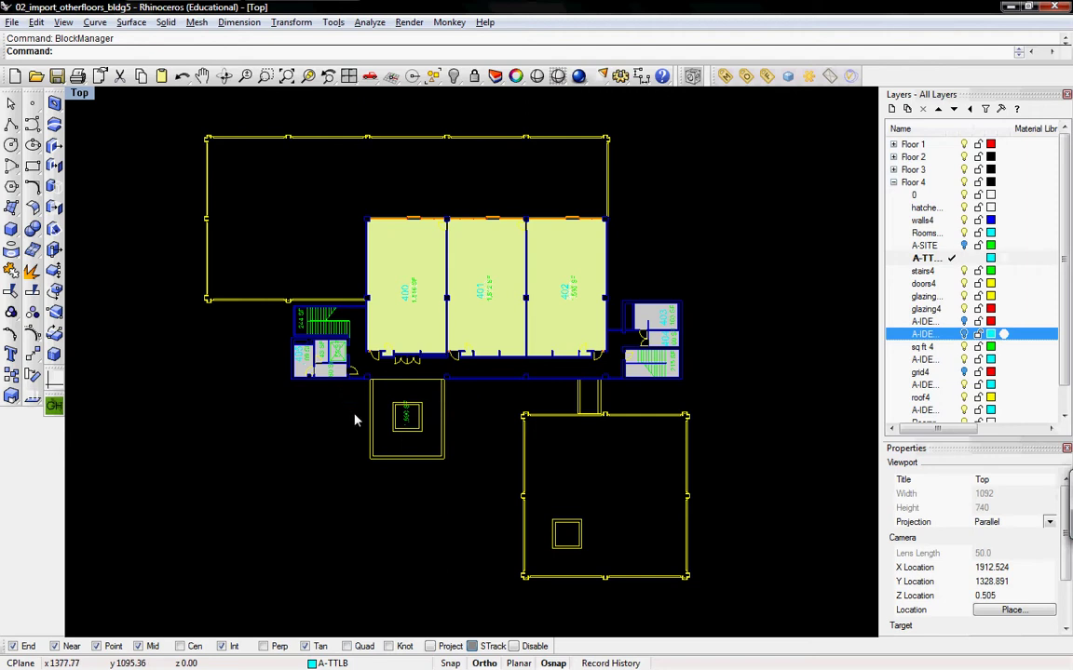
{"action": "mouse_move", "coordinate": [455, 431]}
{"action": "right_mouse_down"}
{"action": "mouse_move", "coordinate": [438, 417]}
{"action": "mouse_move", "coordinate": [453, 424]}
{"action": "right_mouse_up"}
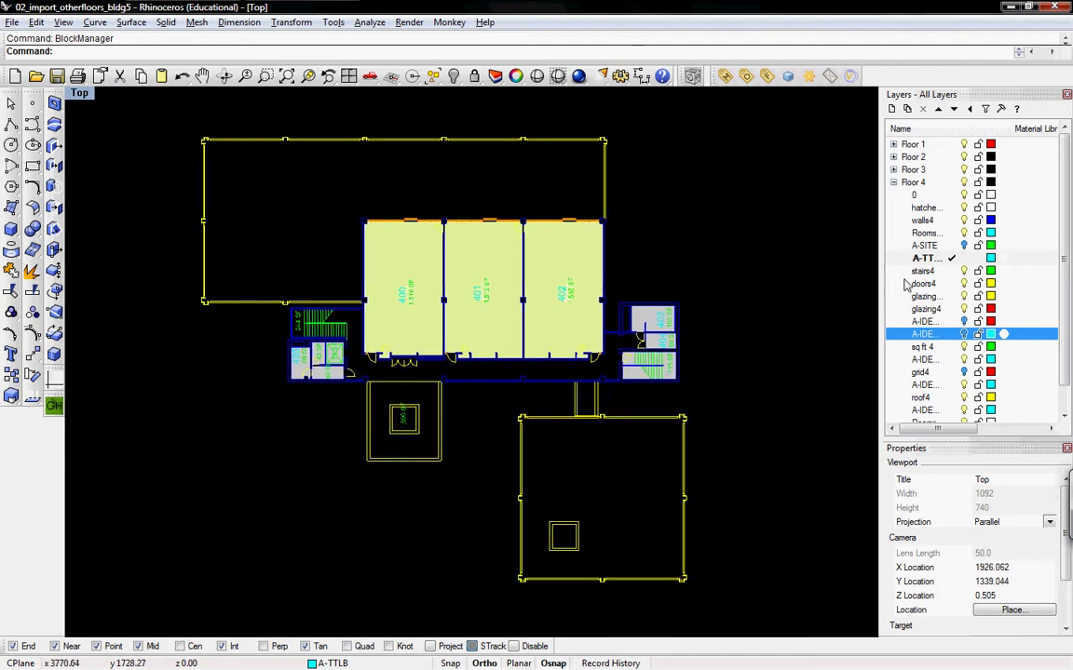
{"action": "left_click", "coordinate": [917, 245]}
{"action": "left_click", "coordinate": [919, 259], "text": "shift"}
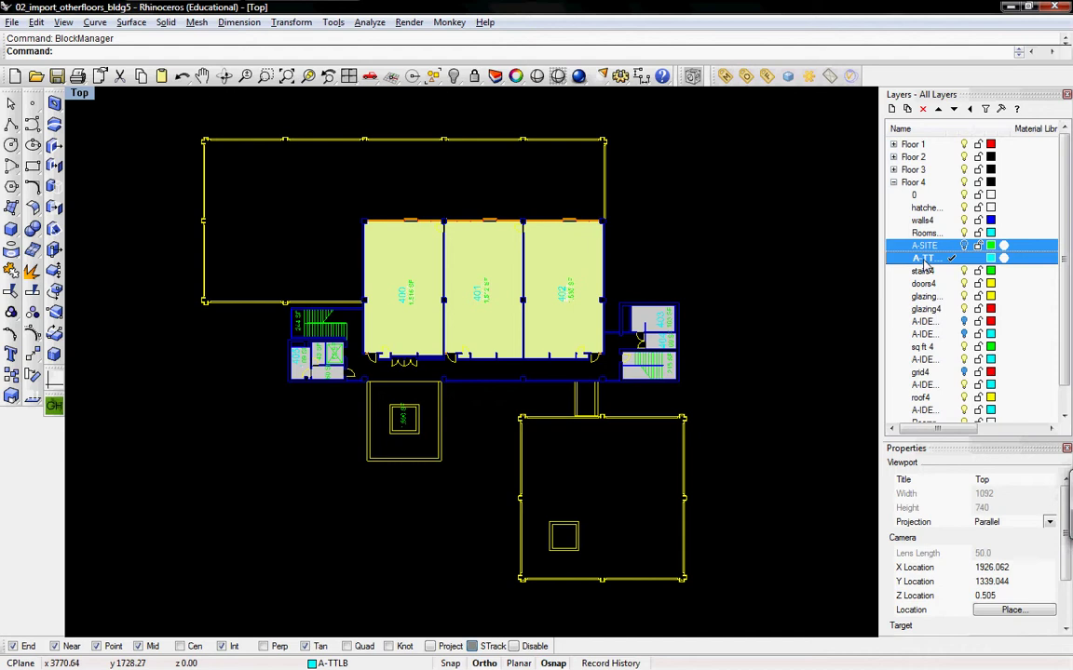
{"action": "key", "text": "Delete"}
{"action": "key", "text": "Return"}
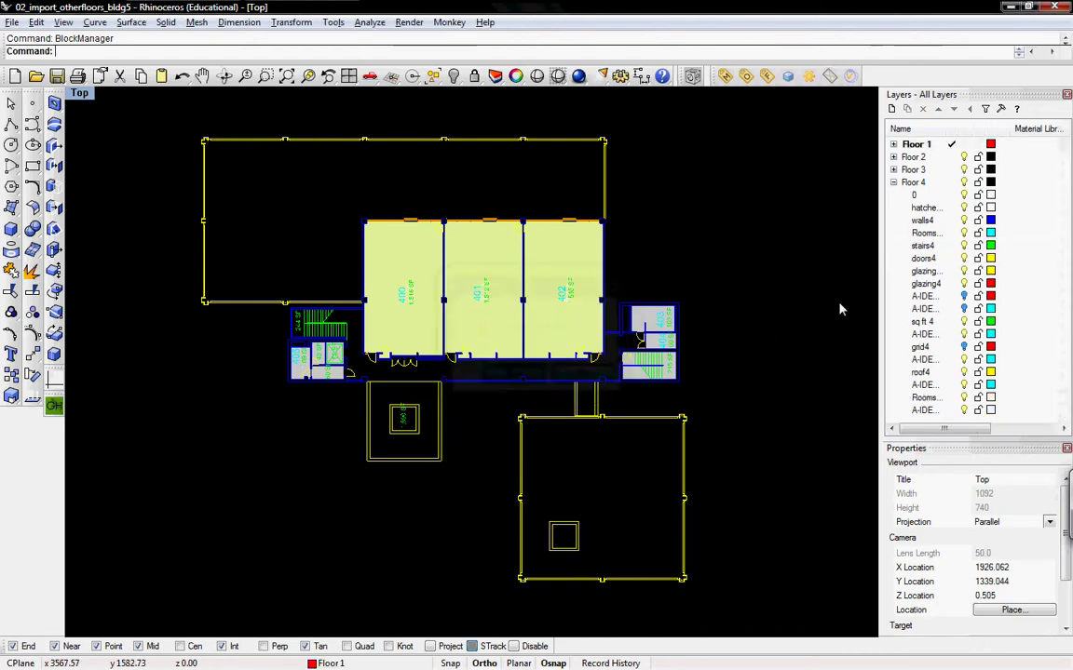
- Delete the first three A-IDEN room-identification layers and their objects
{"action": "left_click", "coordinate": [921, 308]}
{"action": "key", "text": "Delete"}
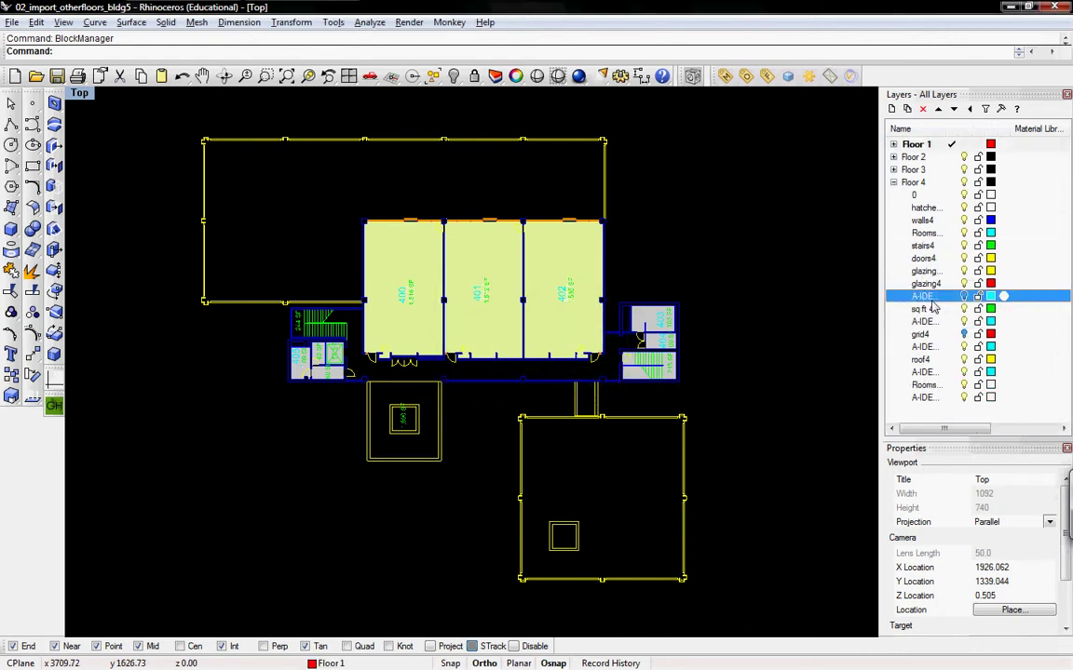
{"action": "key", "text": "Delete"}
{"action": "key", "text": "Return"}
{"action": "left_click", "coordinate": [931, 308]}
{"action": "key", "text": "Delete"}
{"action": "key", "text": "Return"}
{"action": "left_click", "coordinate": [931, 322]}
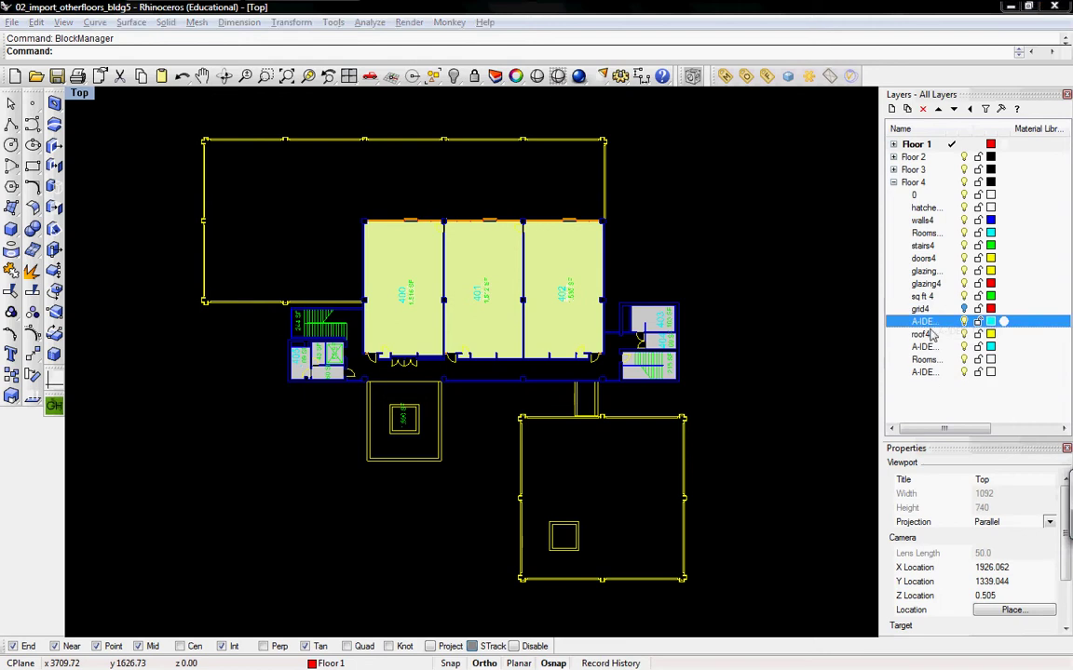
{"action": "key", "text": "Delete"}
{"action": "key", "text": "Return"}
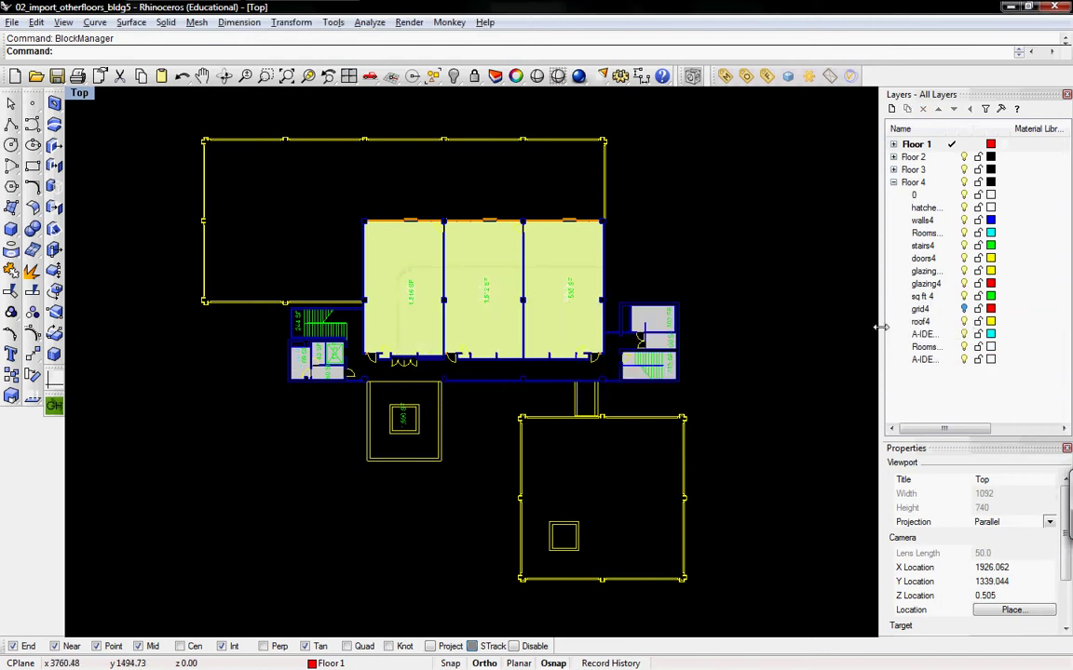
- Delete the A-IDEN-SNUM, A-IDEN-CNUM and Rooms-Information layers with their labels
{"action": "left_click", "coordinate": [921, 333]}
{"action": "key", "text": "Delete"}
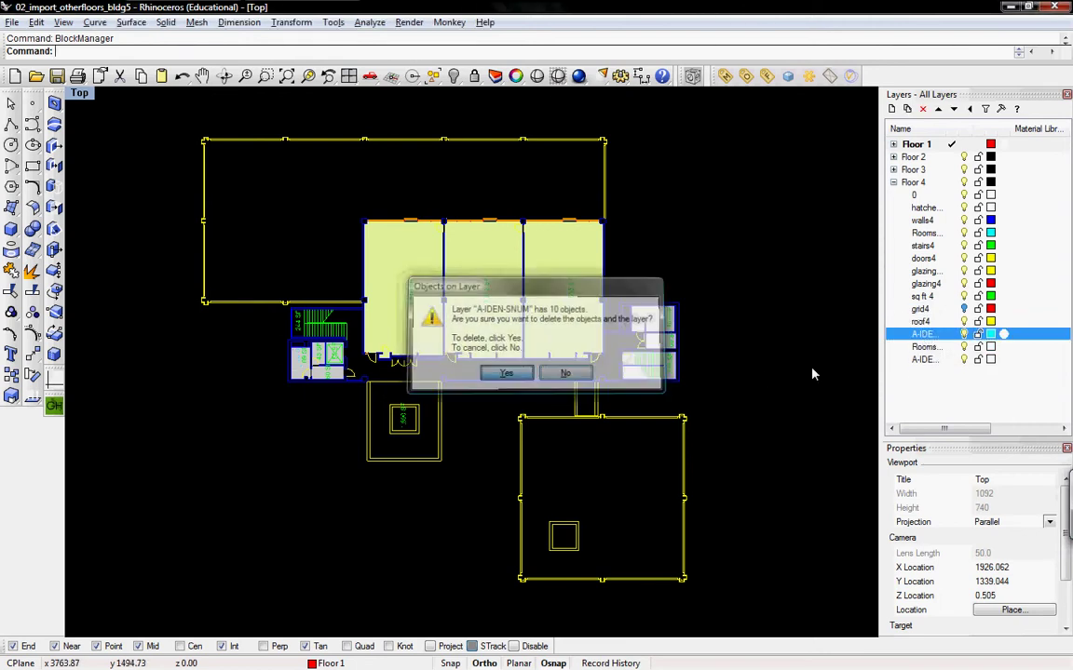
{"action": "key", "text": "Return"}
{"action": "left_click", "coordinate": [922, 346]}
{"action": "key", "text": "Delete"}
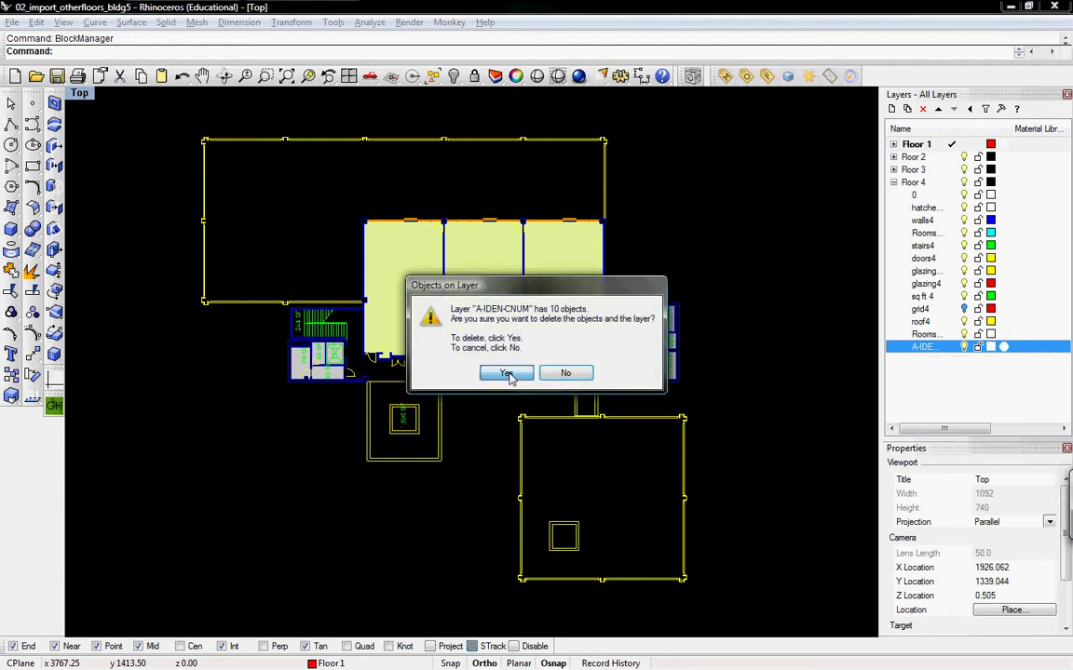
{"action": "left_click", "coordinate": [506, 374]}
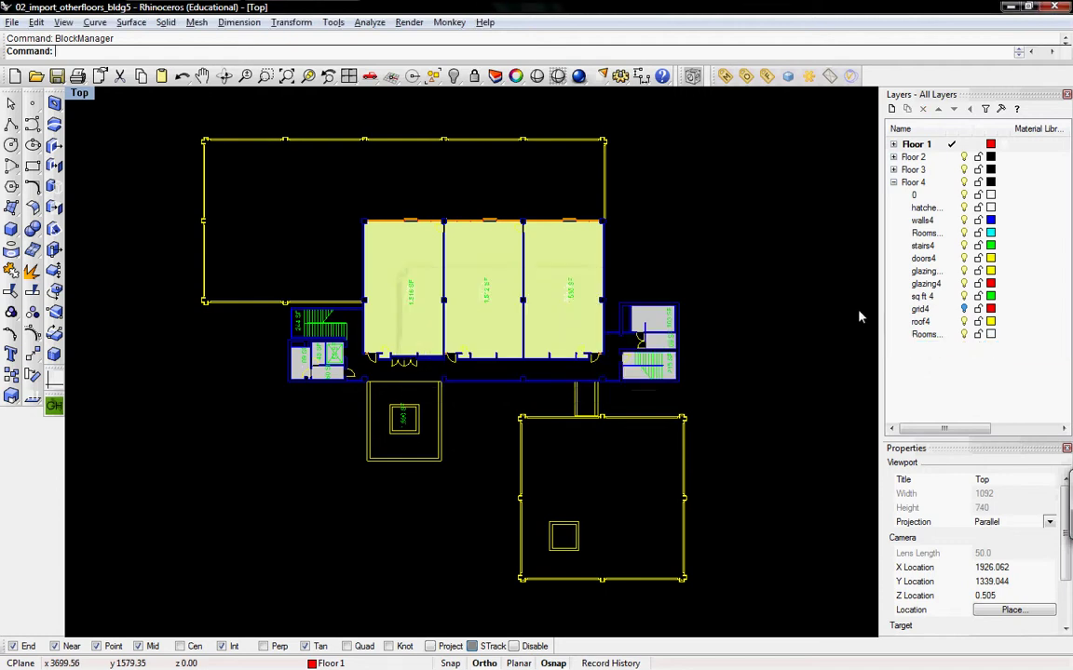
{"action": "left_click", "coordinate": [927, 337]}
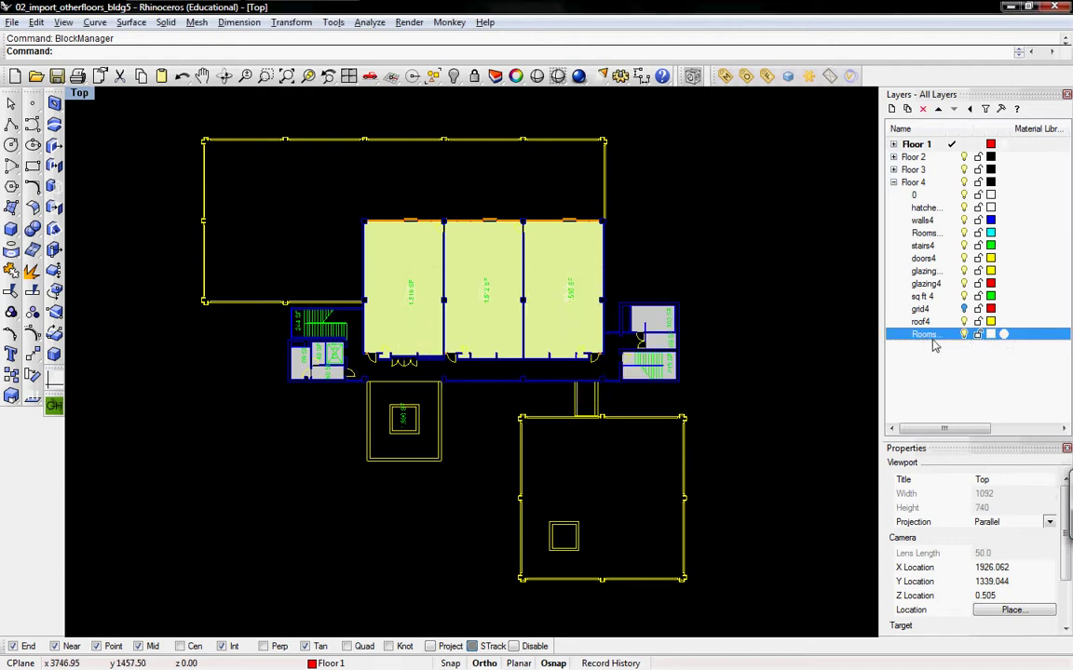
{"action": "key", "text": "Delete"}
{"action": "left_click", "coordinate": [506, 374]}
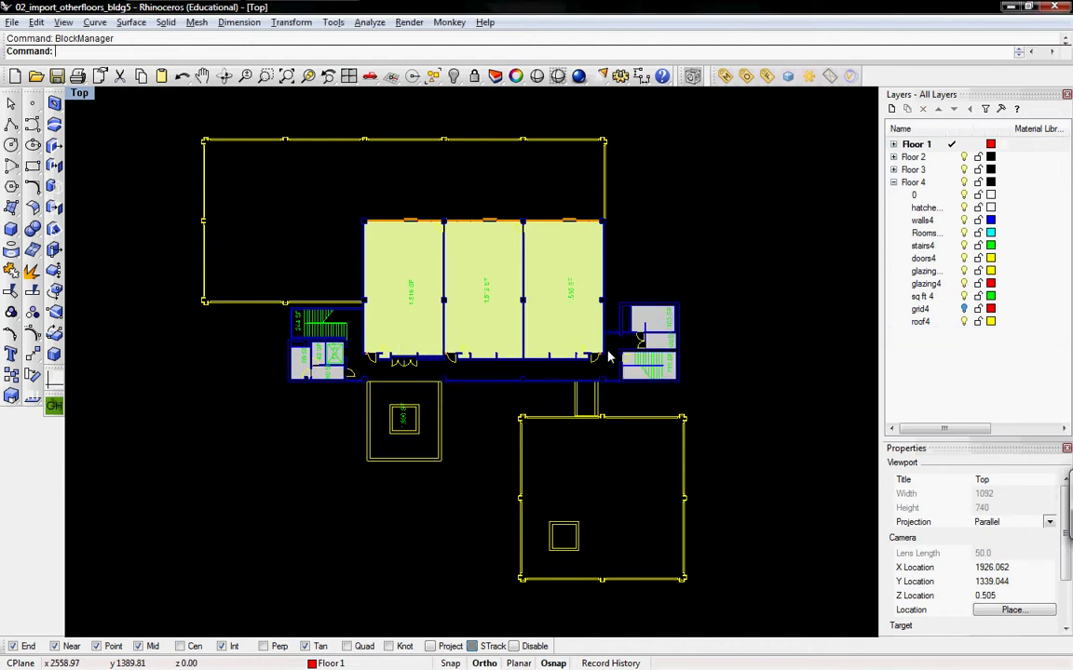
- Turn off the hatches4, Rooms-Capacity and sq ft 4 layers of Floor 4
{"action": "right_click_drag", "start_coordinate": [610, 356], "coordinate": [668, 354]}
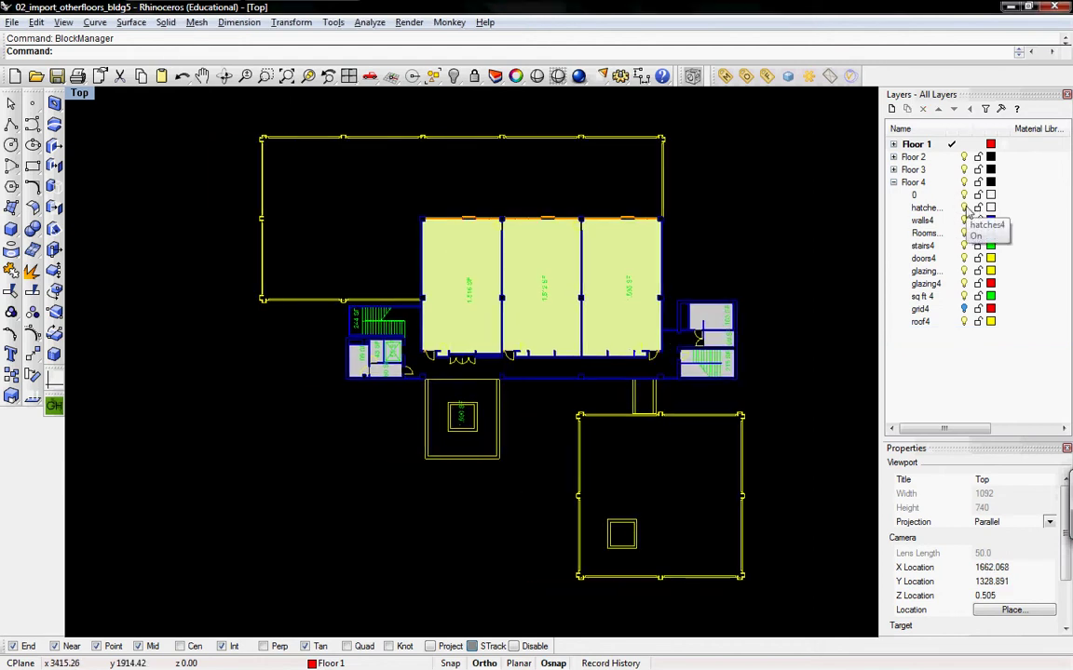
{"action": "right_click_drag", "start_coordinate": [653, 276], "coordinate": [643, 275]}
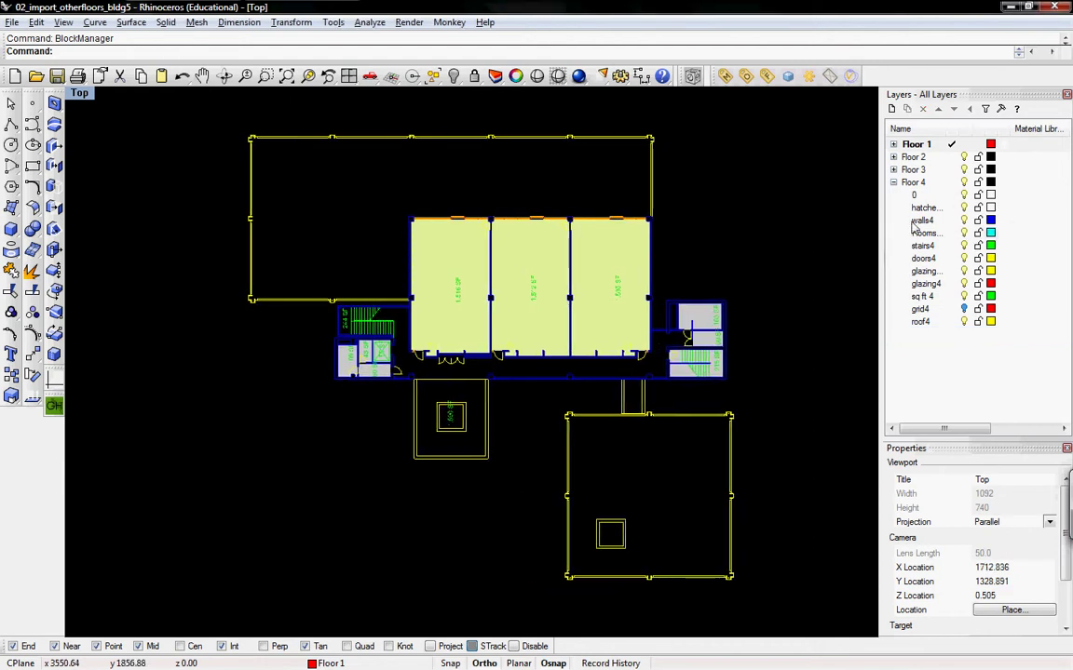
{"action": "left_click", "coordinate": [965, 208]}
{"action": "left_click", "coordinate": [964, 208]}
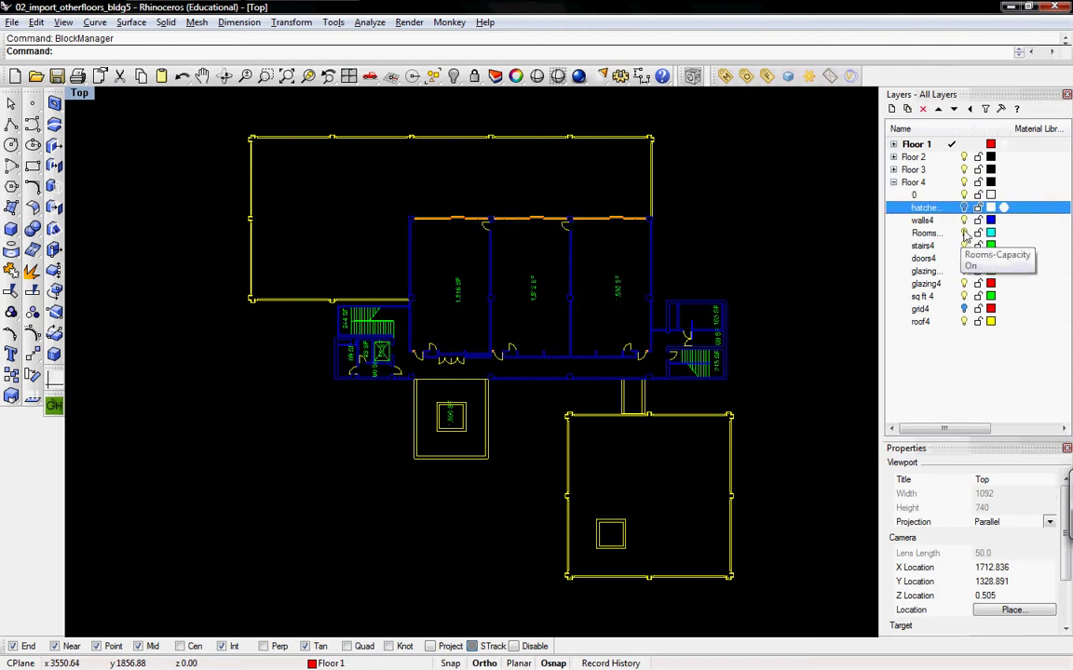
{"action": "left_click", "coordinate": [964, 234]}
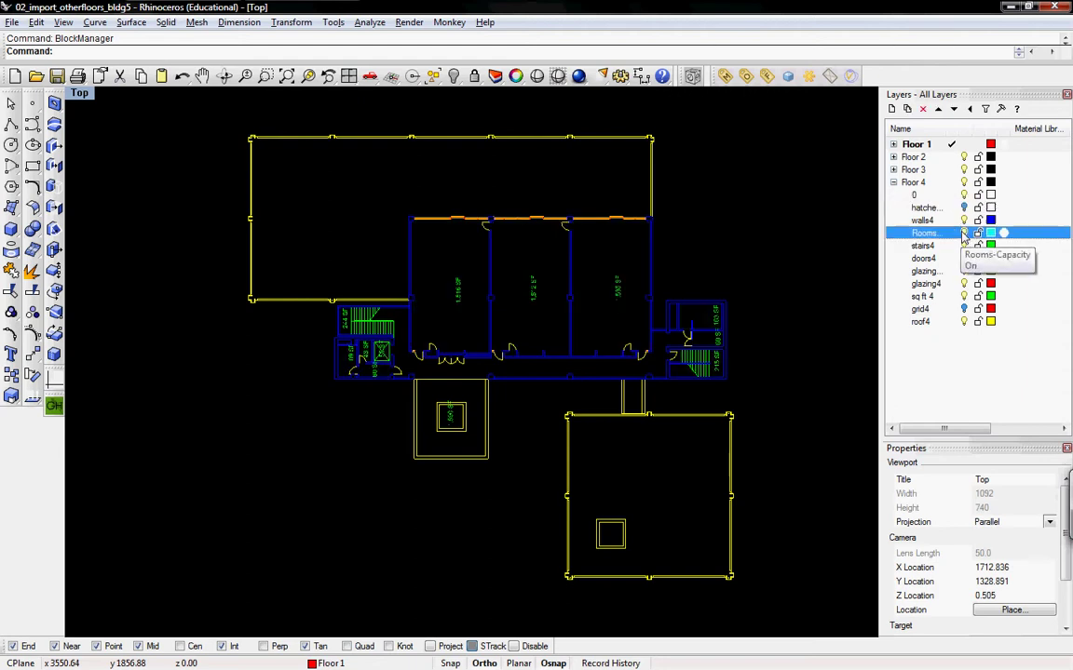
{"action": "left_click", "coordinate": [963, 296]}
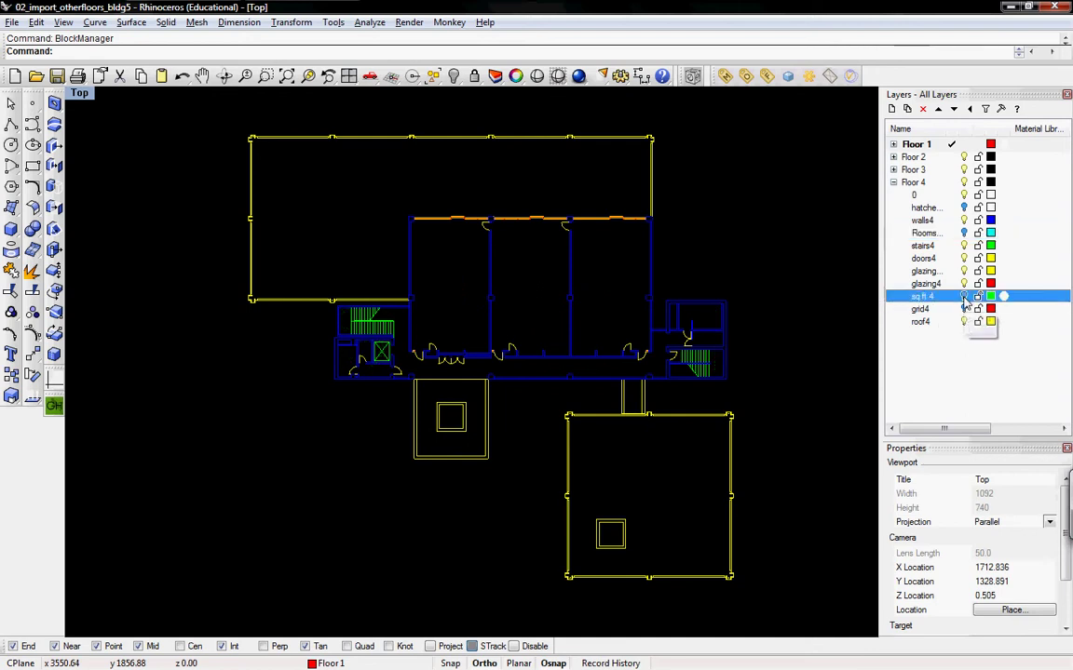
{"action": "scroll", "coordinate": [735, 305], "scroll_direction": "down", "scroll_amount": 6}
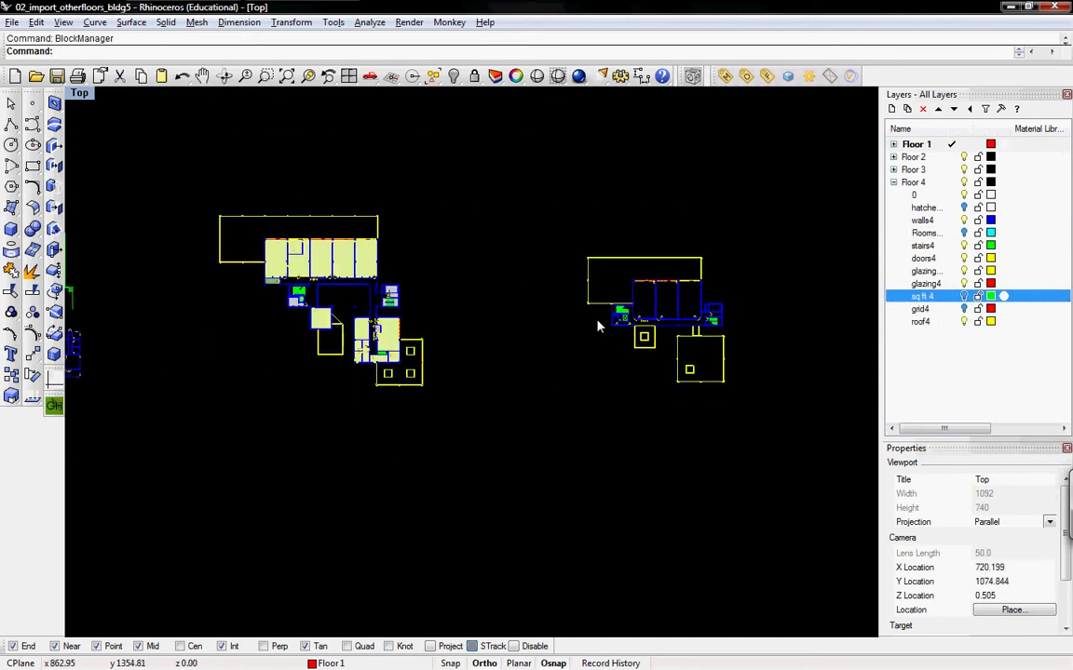
- Collapse the Floor 4 layer group with all four floor plans in view
{"action": "right_click_drag", "start_coordinate": [599, 326], "coordinate": [518, 293]}
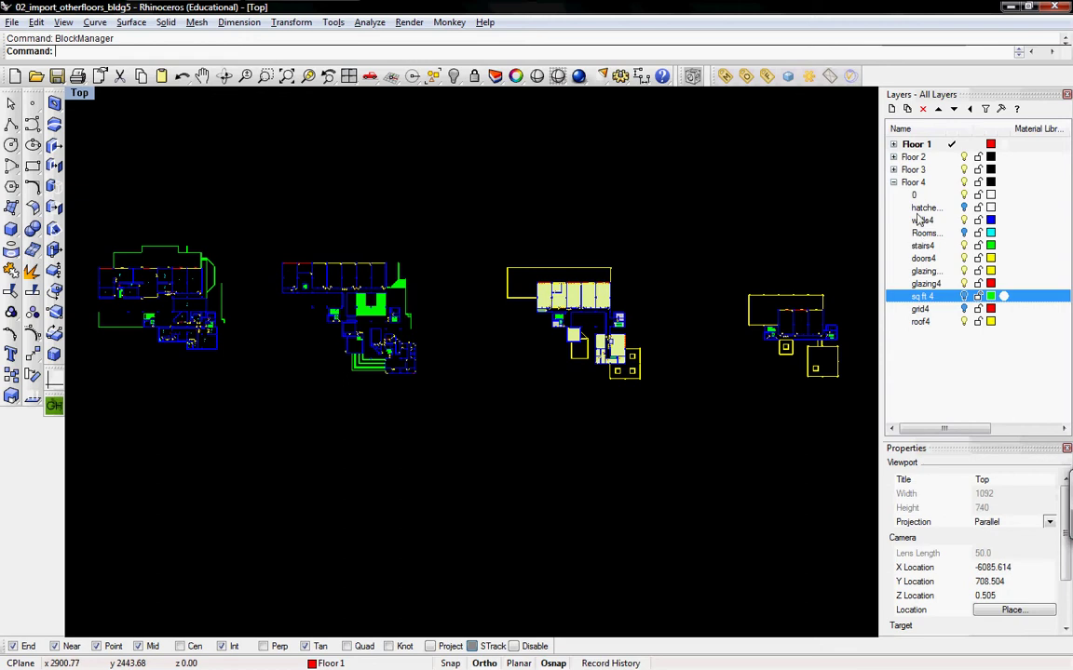
{"action": "left_click", "coordinate": [893, 182]}
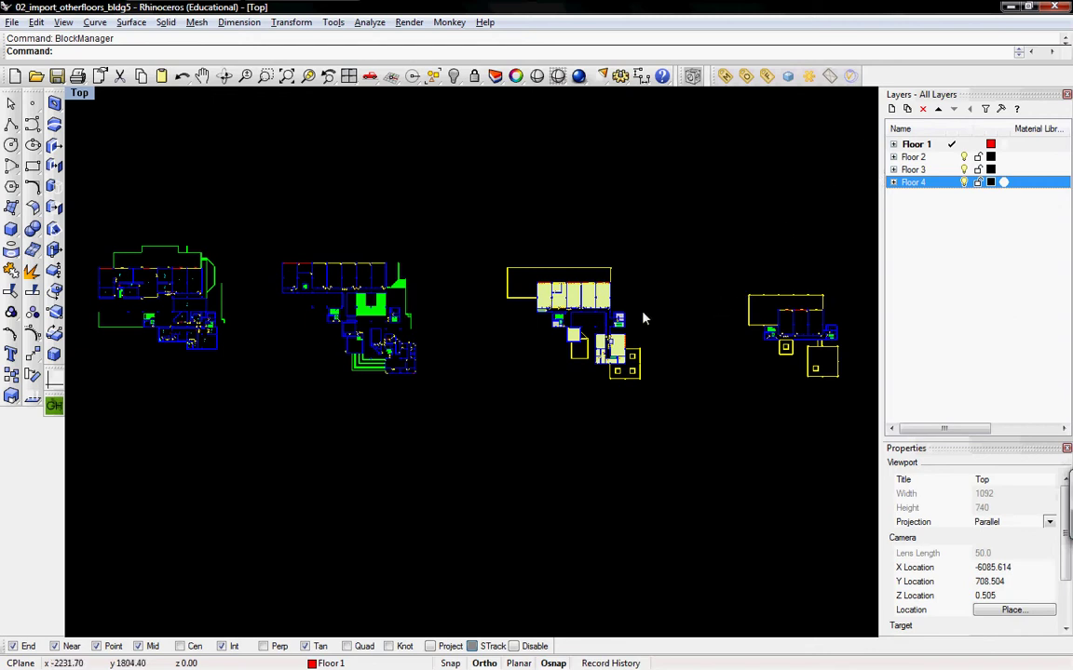
{"action": "scroll", "coordinate": [478, 298], "scroll_direction": "down", "scroll_amount": 6}
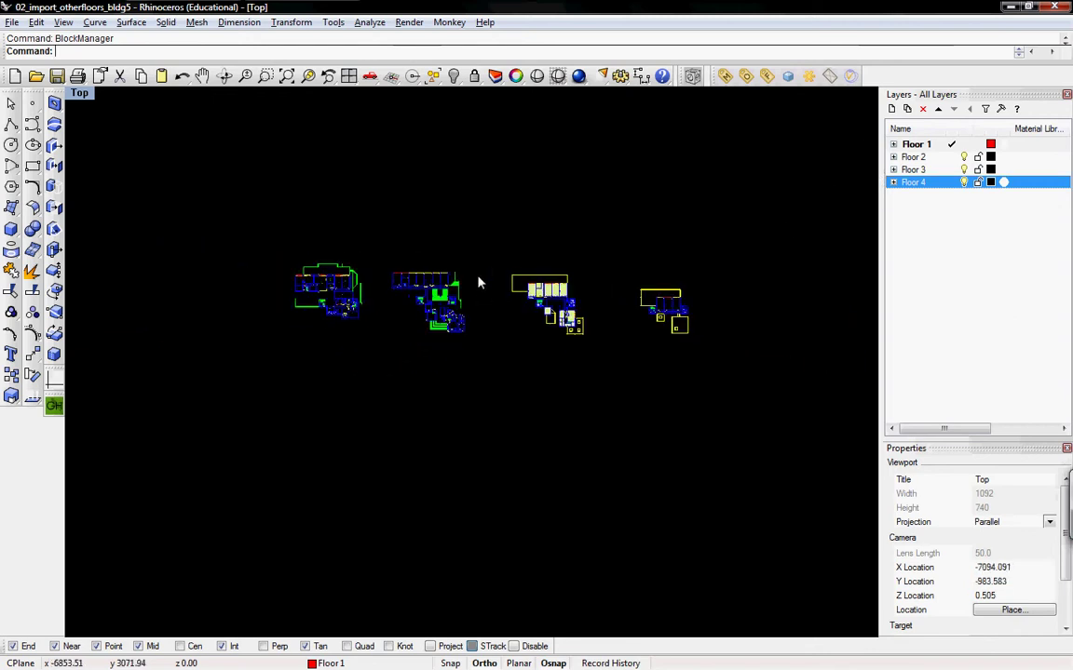
{"action": "scroll", "coordinate": [479, 289], "scroll_direction": "up", "scroll_amount": 2}
{"action": "scroll", "coordinate": [477, 291], "scroll_direction": "up", "scroll_amount": 2}
- Zoom onto the small blue square beside a stair in the leftmost floor plan
{"action": "right_click_drag", "start_coordinate": [474, 294], "coordinate": [376, 292]}
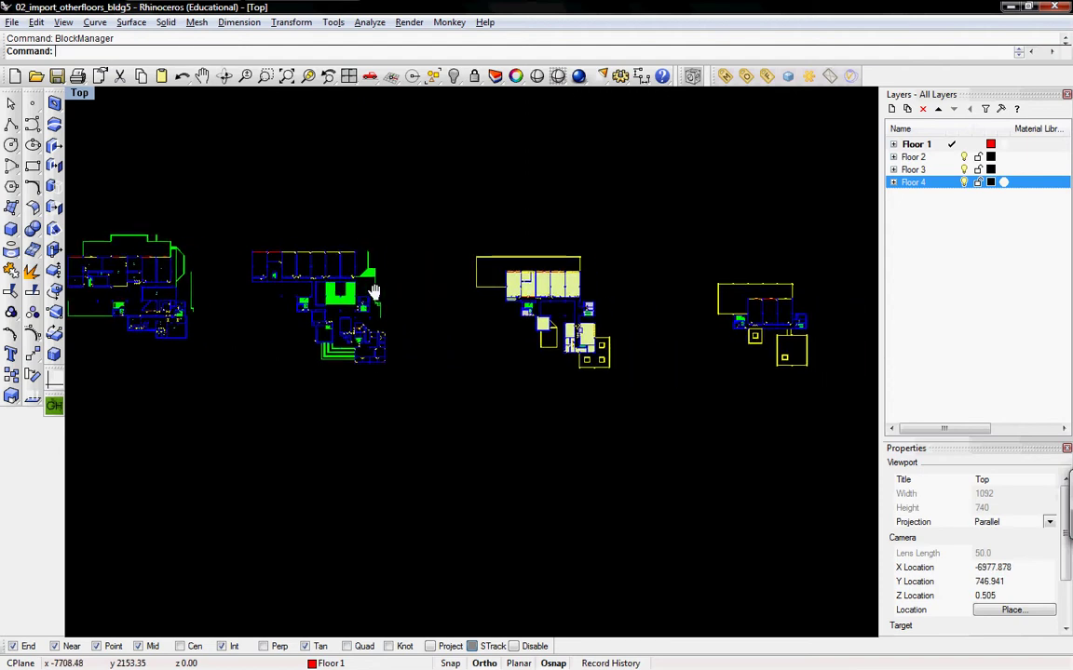
{"action": "key", "text": "Left"}
{"action": "key", "text": "Left"}
{"action": "key", "text": "Left"}
{"action": "key", "text": "Left"}
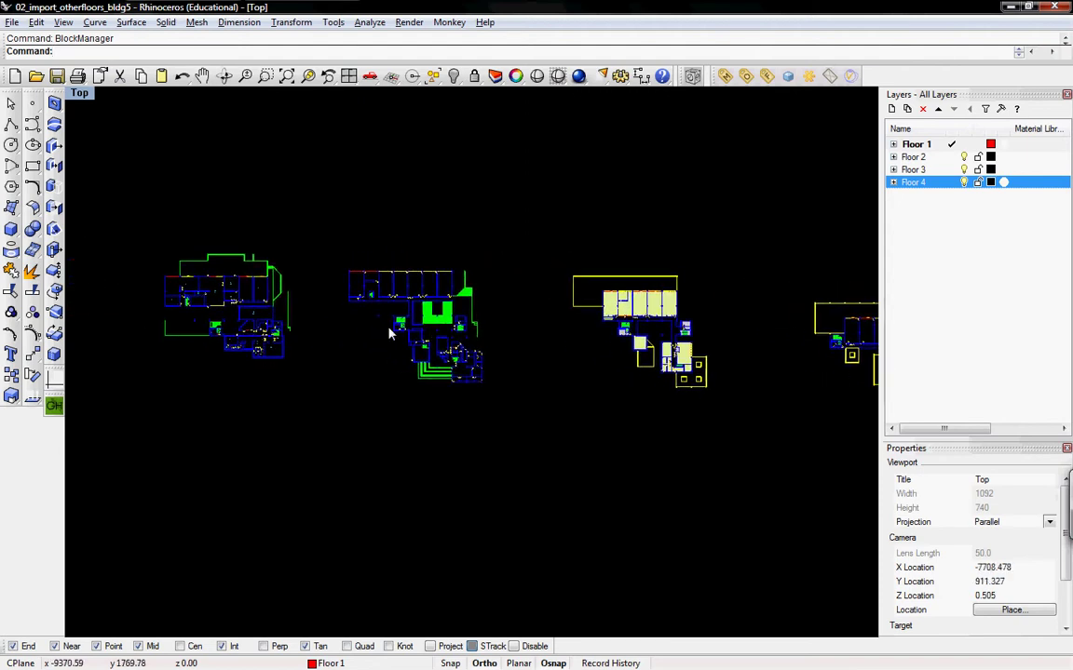
{"action": "key", "text": "Right"}
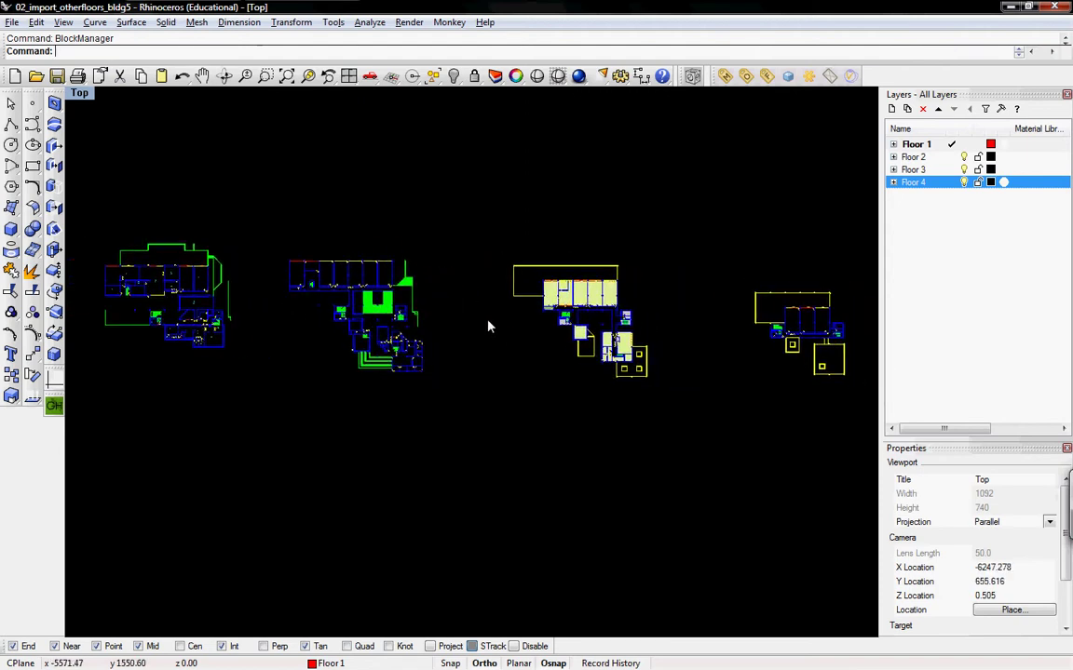
{"action": "key", "text": "Left"}
{"action": "key", "text": "Left"}
{"action": "key", "text": "Left"}
{"action": "scroll", "coordinate": [342, 311], "scroll_direction": "up", "scroll_amount": 5}
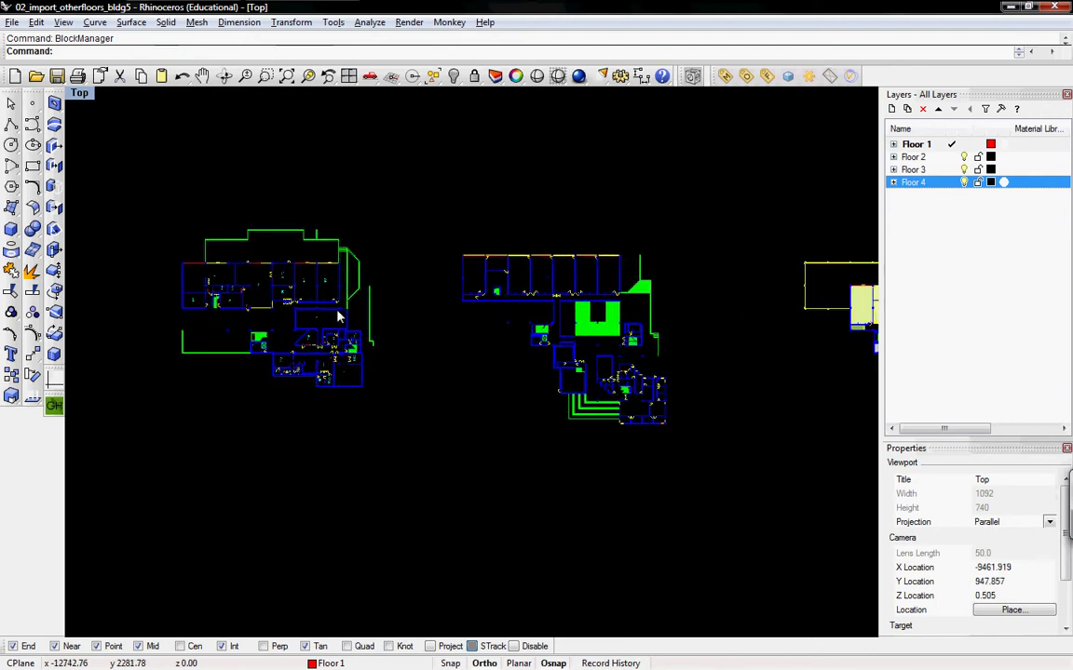
{"action": "key", "text": "Left"}
{"action": "key", "text": "Left"}
{"action": "key", "text": "Left"}
{"action": "key", "text": "Left"}
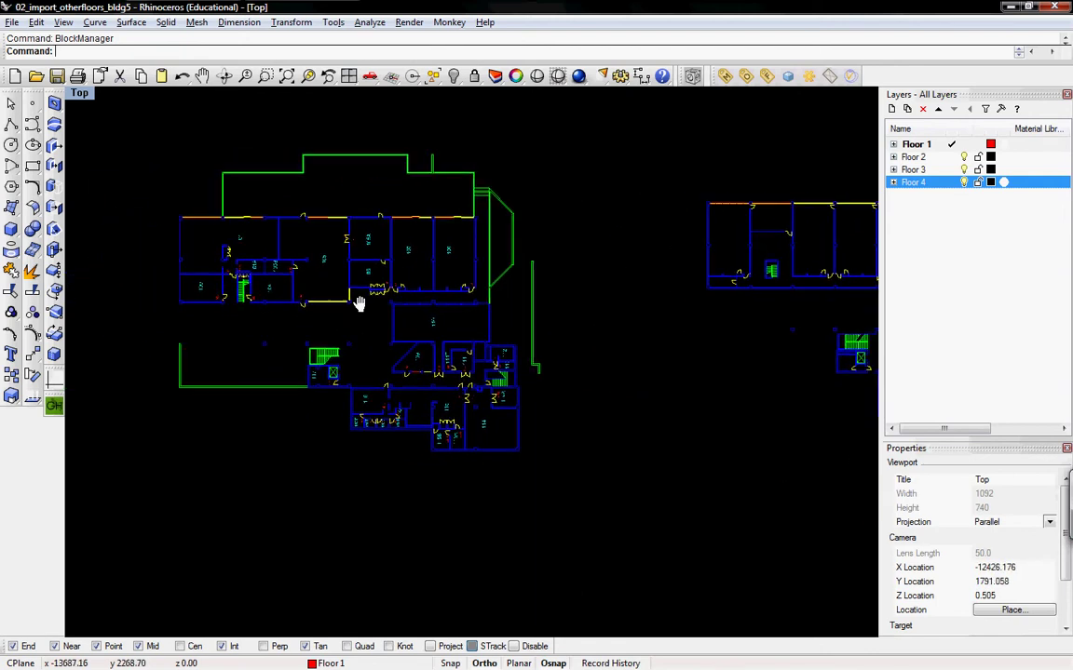
{"action": "scroll", "coordinate": [364, 348], "scroll_direction": "up", "scroll_amount": 6}
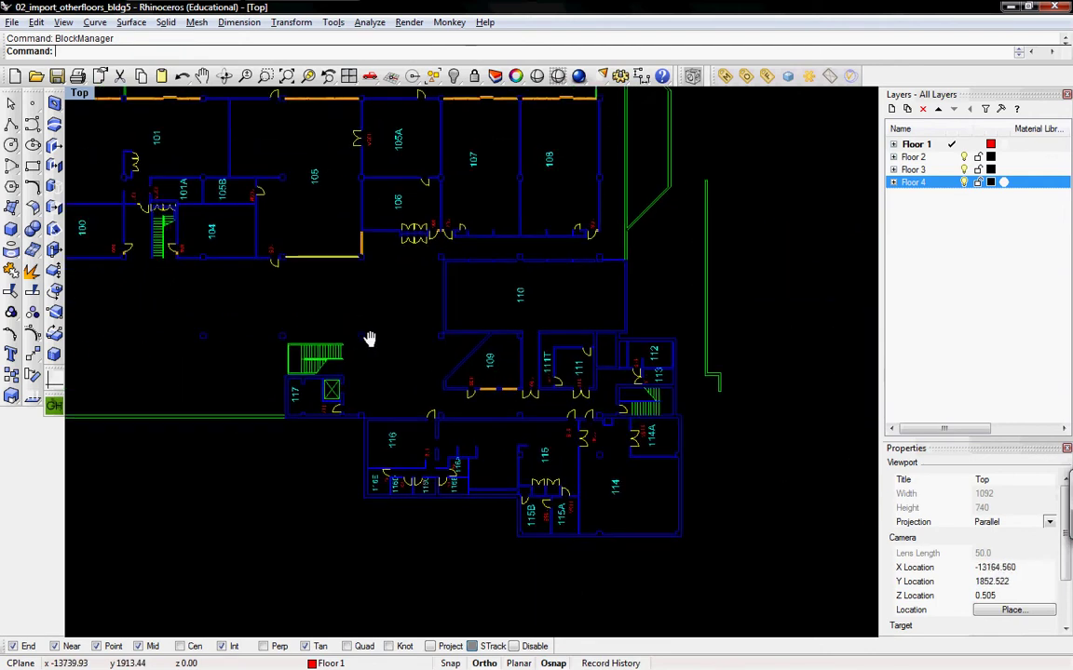
{"action": "scroll", "coordinate": [352, 355], "scroll_direction": "up", "scroll_amount": 5}
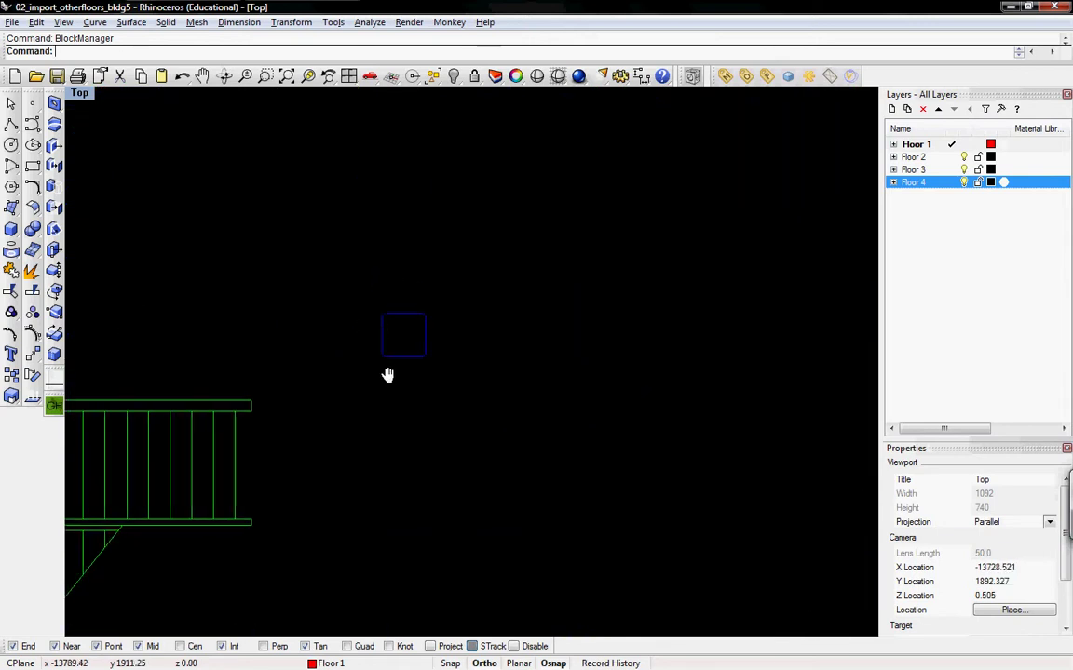
- Measure the square's top edge as 24.00 feet, then open Document Properties
{"action": "type", "text": "Distance"}
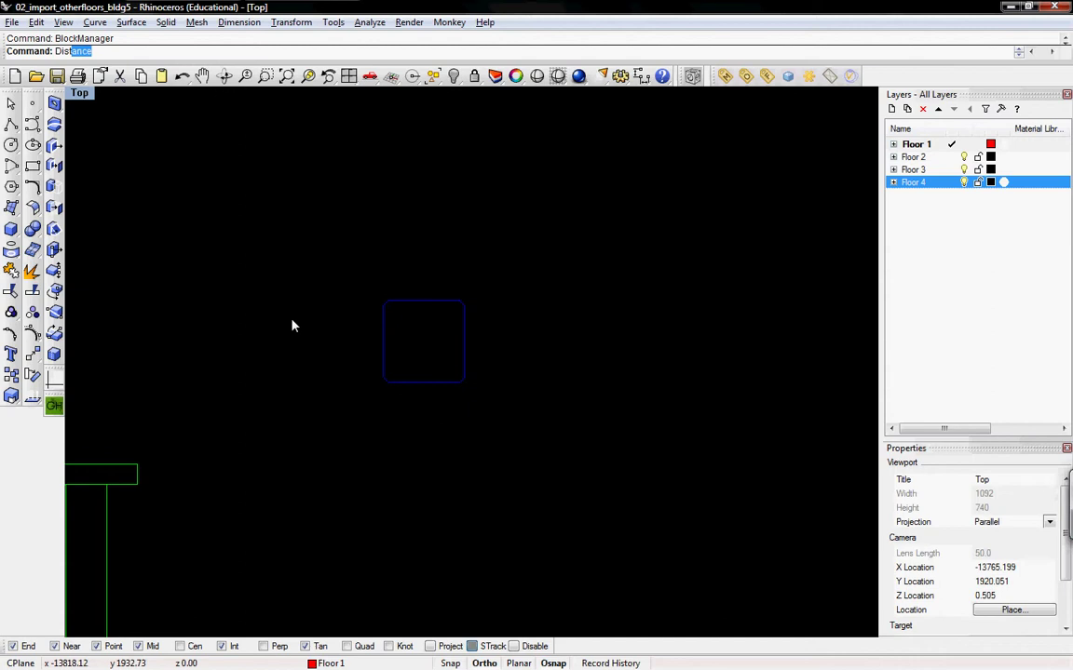
{"action": "key", "text": "Return"}
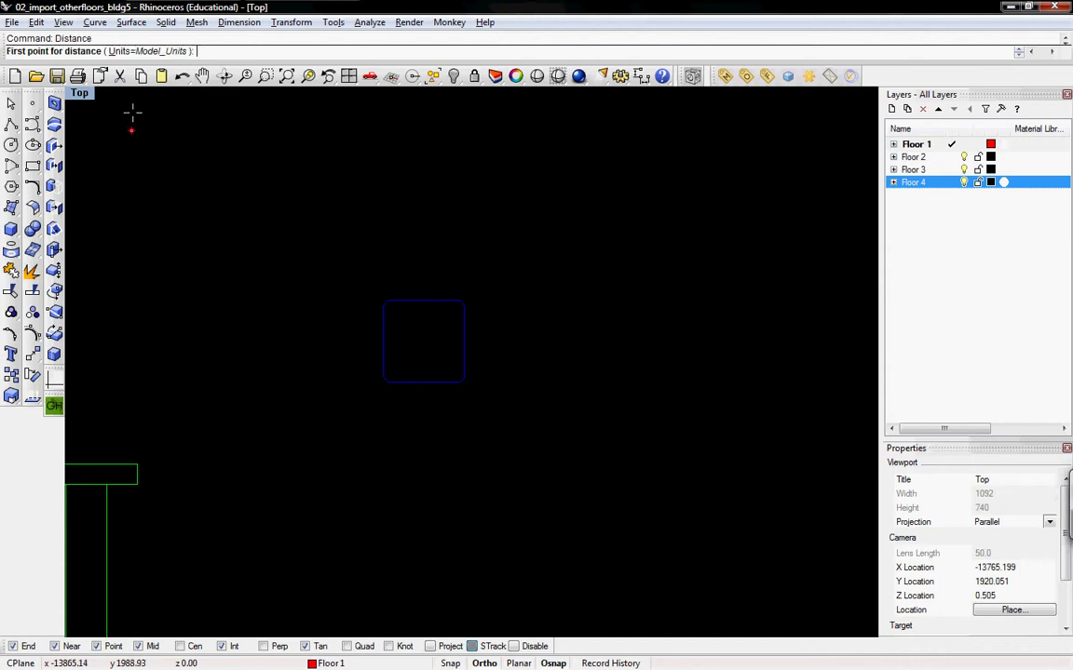
{"action": "left_click", "coordinate": [382, 304]}
{"action": "left_click", "coordinate": [462, 305]}
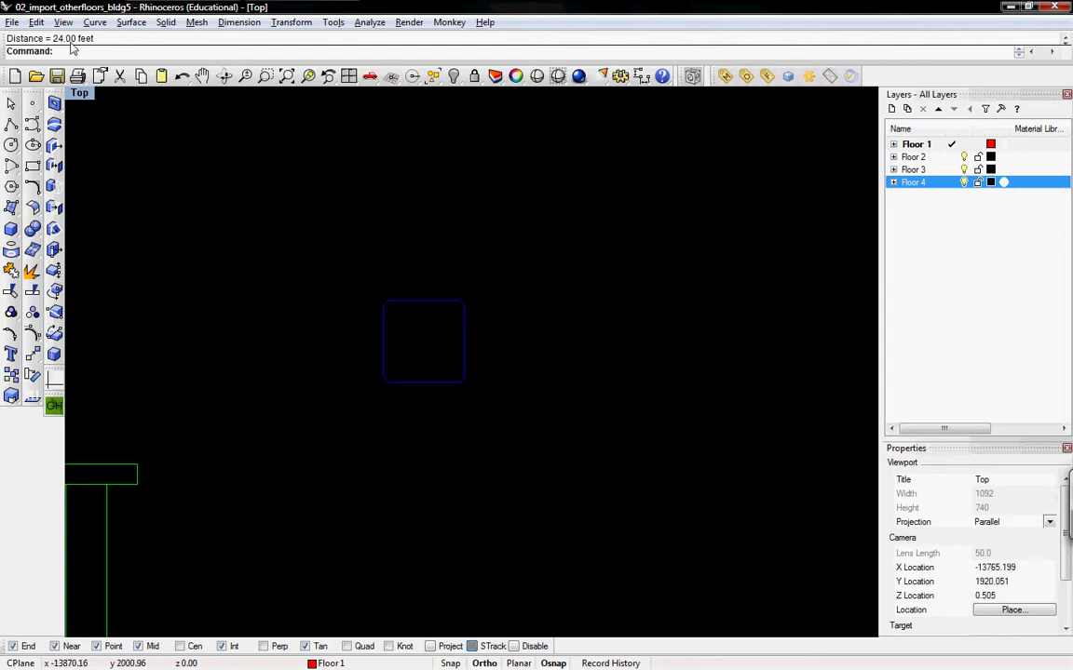
{"action": "type", "text": "DocumentProperties"}
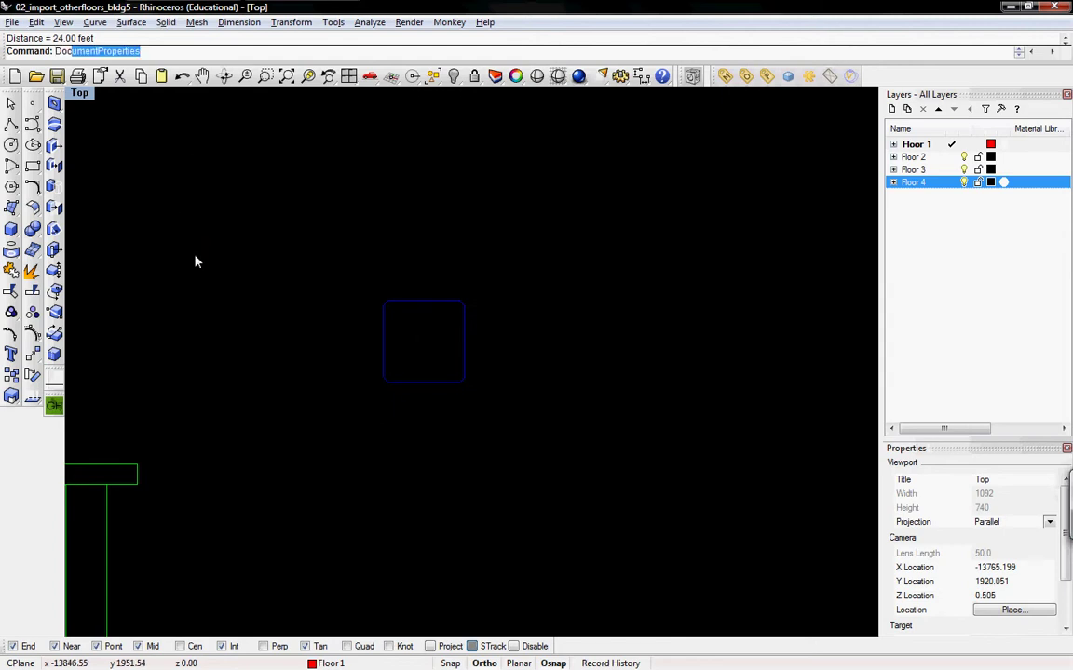
{"action": "type", "text": "u"}
{"action": "key", "text": "Return"}
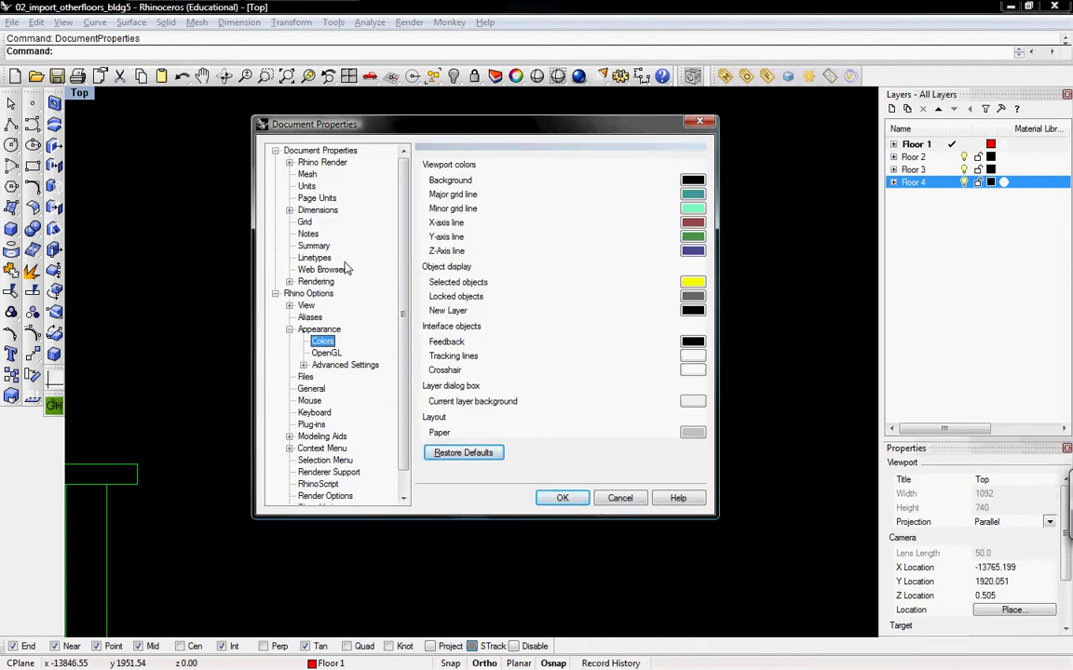
{"action": "left_click_drag", "start_coordinate": [317, 120], "coordinate": [345, 119]}
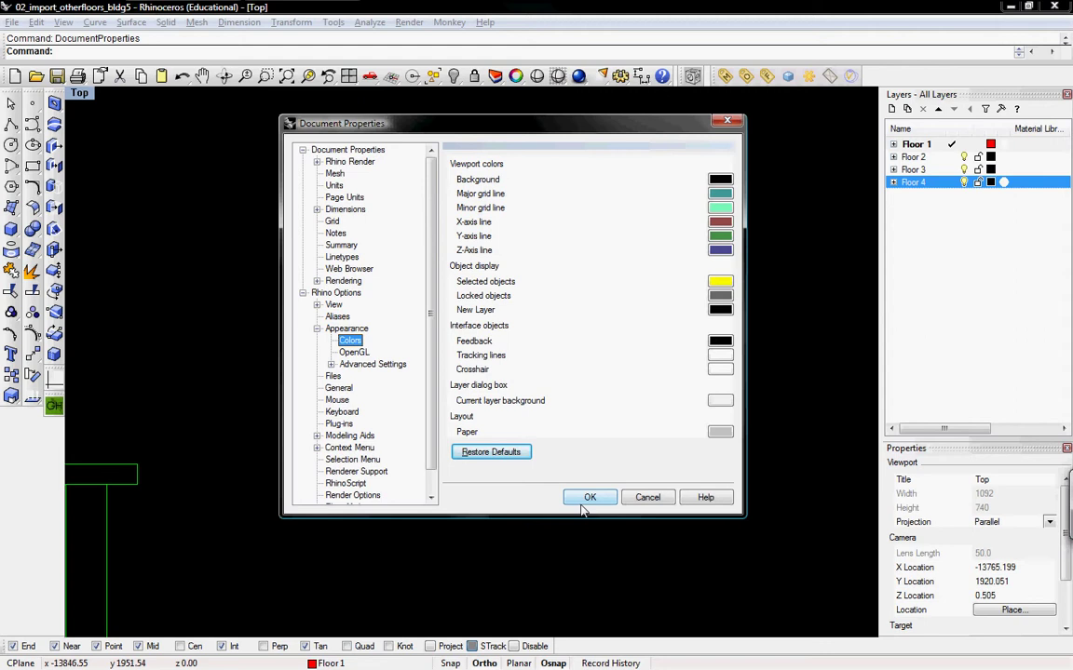
{"action": "left_click_drag", "start_coordinate": [491, 133], "coordinate": [535, 136]}
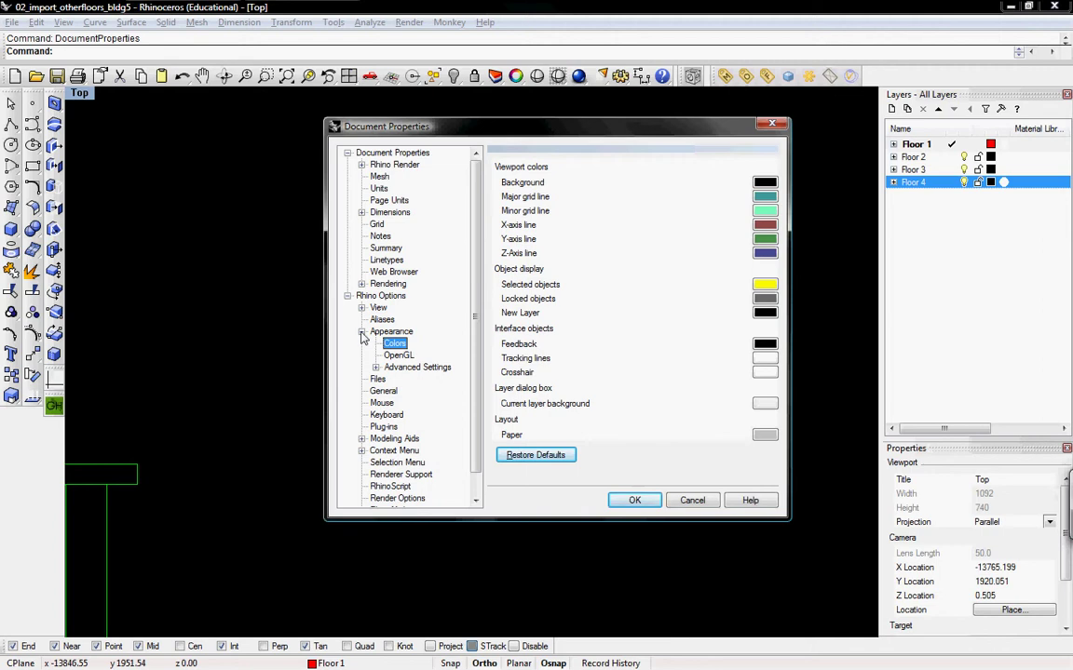
- Confirm the model units remain Feet in Document Properties and accept the dialog
{"action": "left_click", "coordinate": [378, 188]}
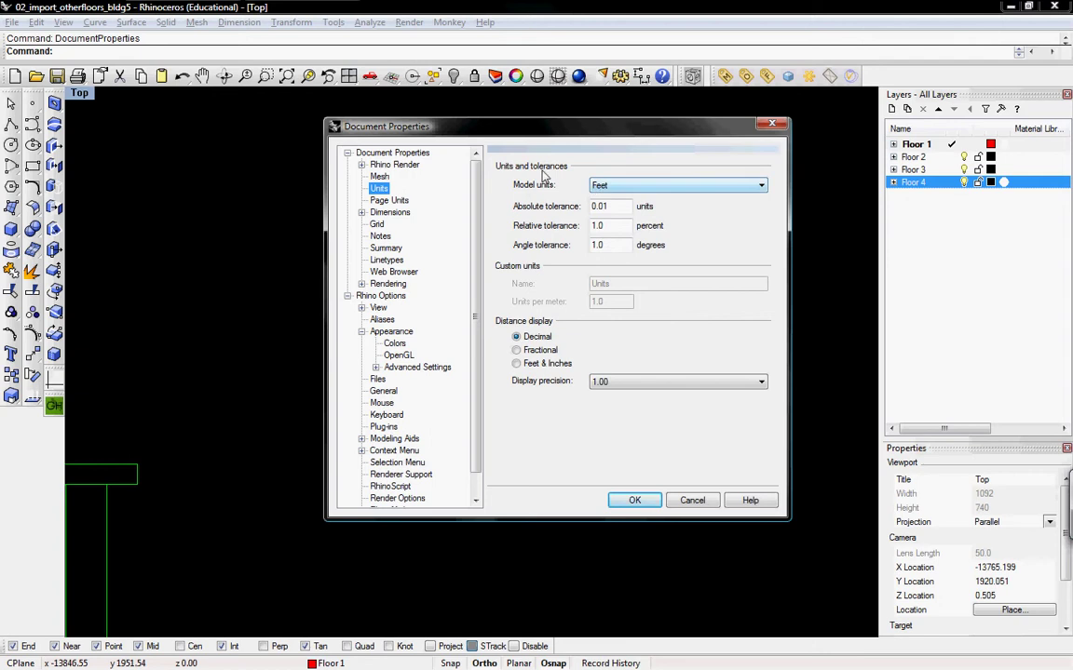
{"action": "left_click", "coordinate": [620, 186]}
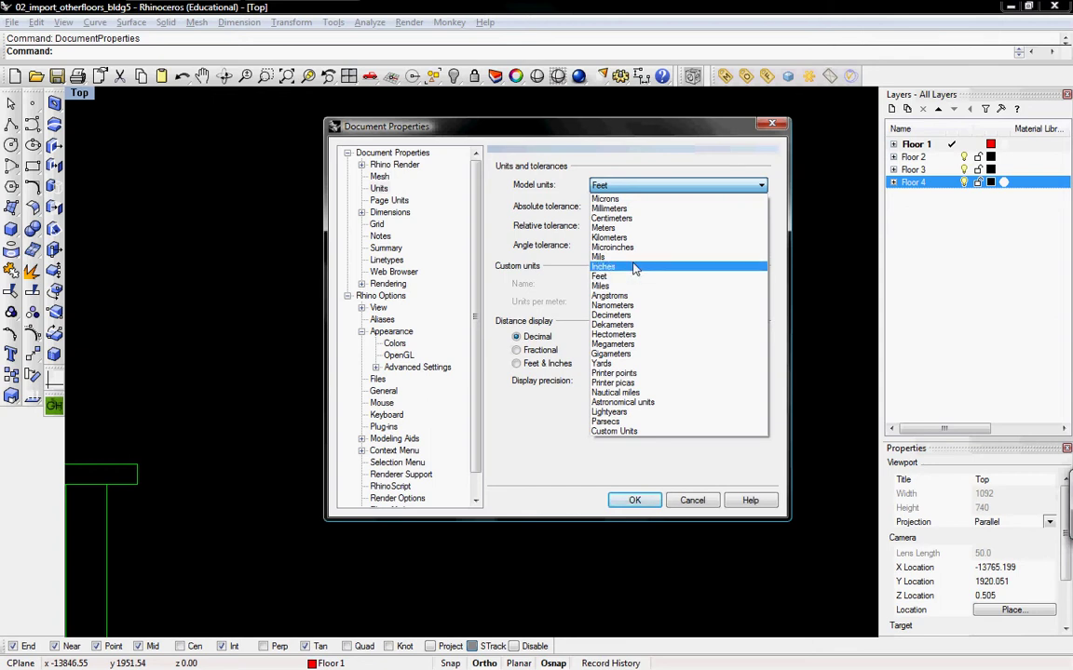
{"action": "key", "text": "Escape"}
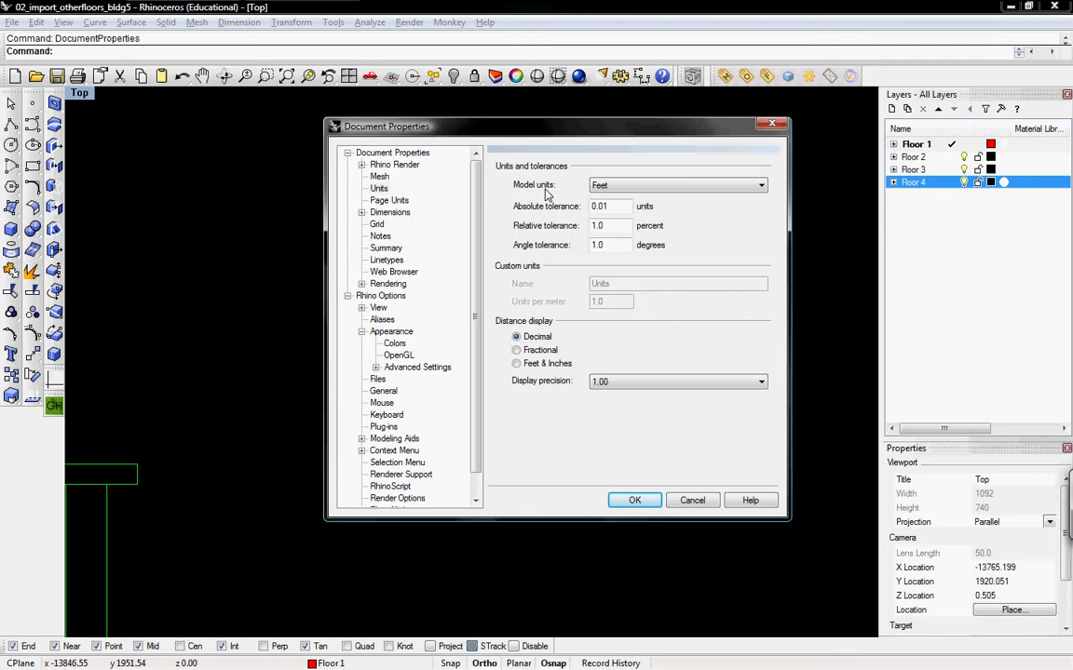
{"action": "left_click", "coordinate": [634, 501]}
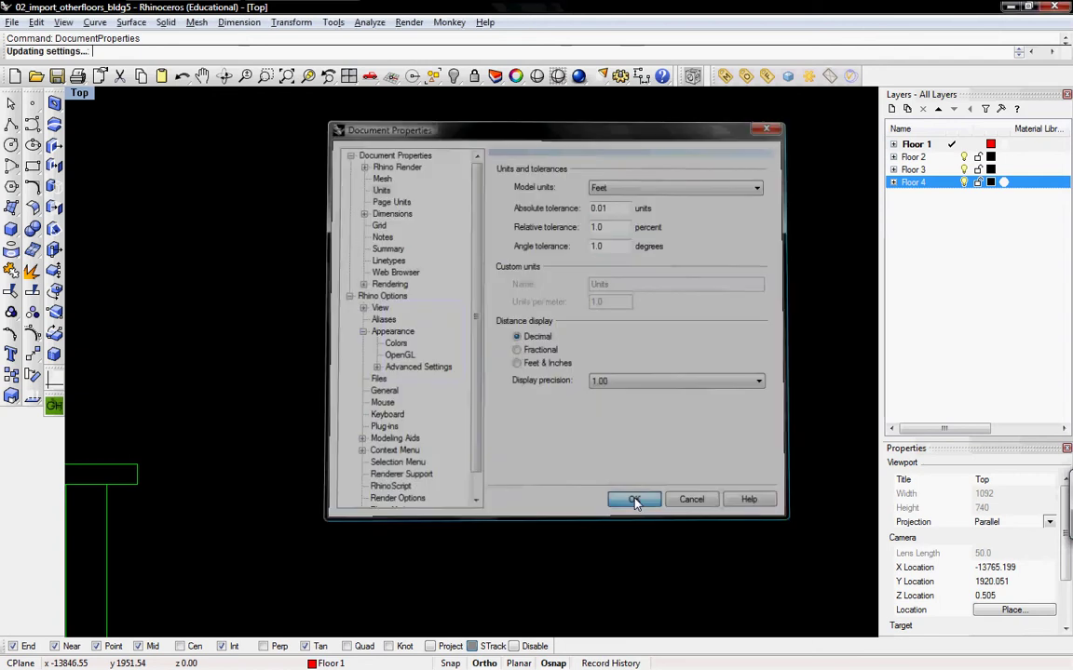
- Zoom out to frame all four floor plans, window-select them, then clear that selection
{"action": "scroll", "coordinate": [434, 459], "scroll_direction": "down", "scroll_amount": 1}
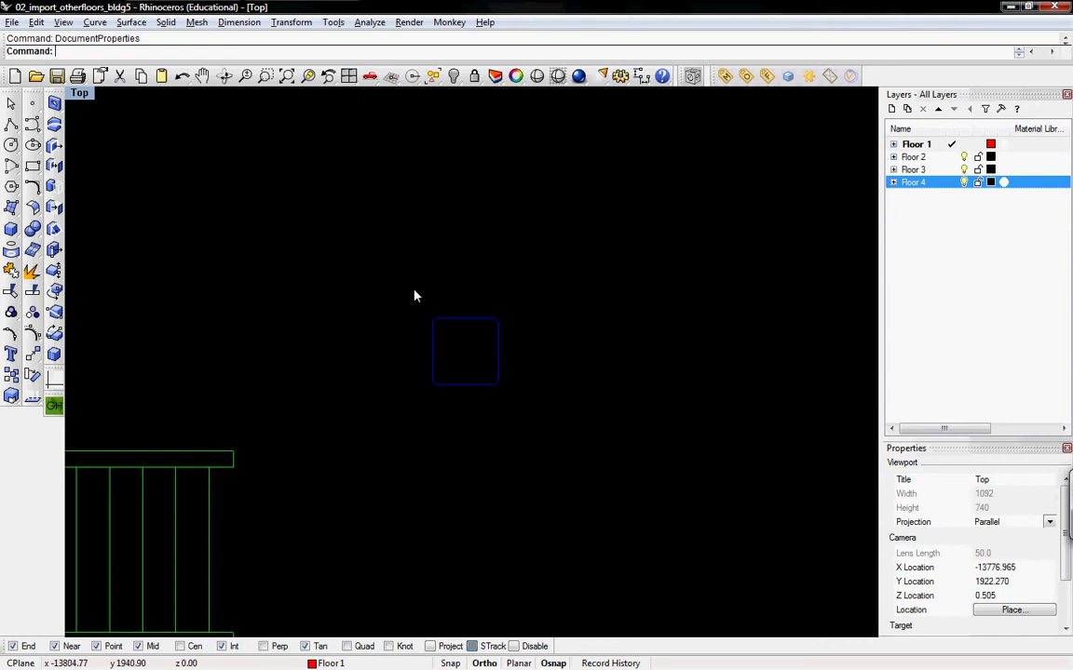
{"action": "scroll", "coordinate": [493, 363], "scroll_direction": "down", "scroll_amount": 5}
{"action": "scroll", "coordinate": [491, 360], "scroll_direction": "down", "scroll_amount": 8}
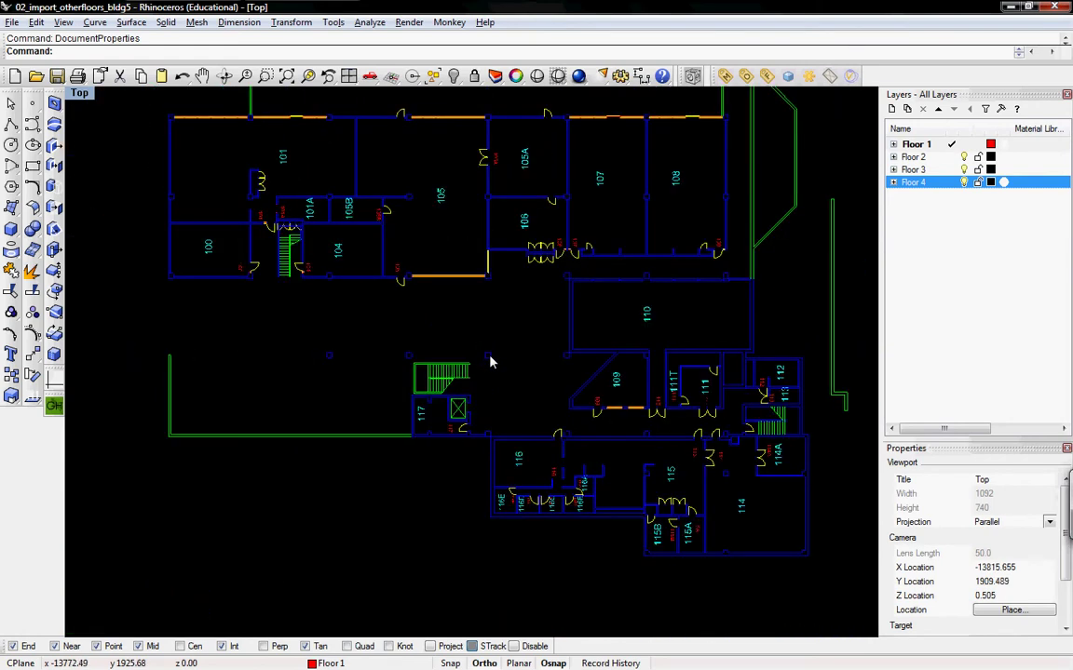
{"action": "right_click_drag", "start_coordinate": [491, 360], "coordinate": [299, 349]}
{"action": "scroll", "coordinate": [304, 352], "scroll_direction": "down", "scroll_amount": 3}
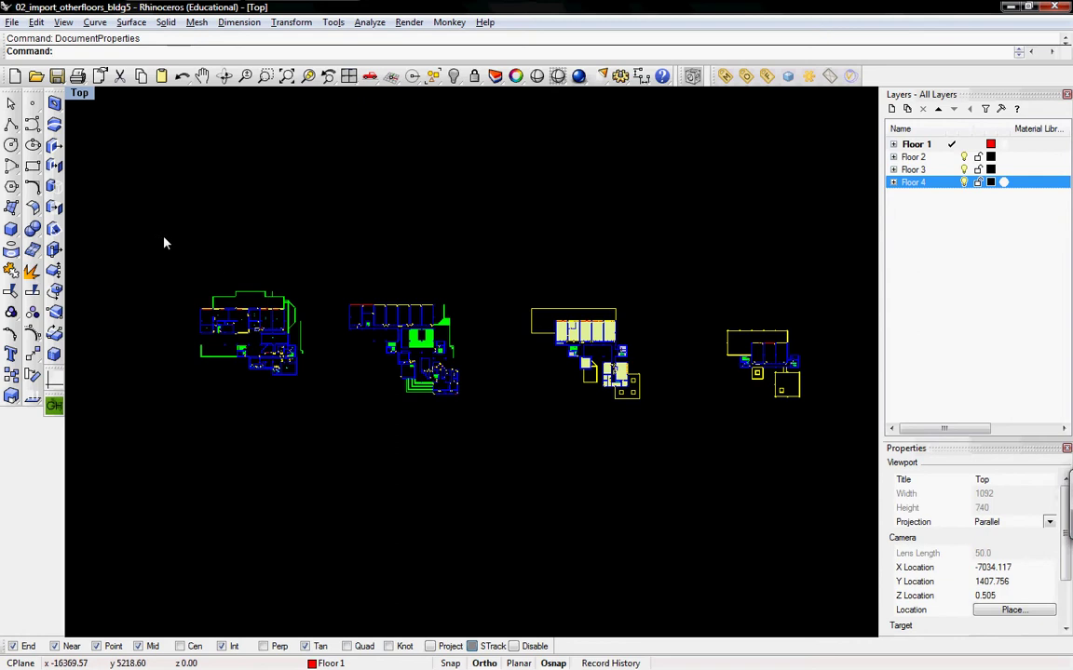
{"action": "mouse_move", "coordinate": [163, 237]}
{"action": "left_mouse_down"}
{"action": "mouse_move", "coordinate": [700, 479]}
{"action": "mouse_move", "coordinate": [831, 493]}
{"action": "left_mouse_up"}
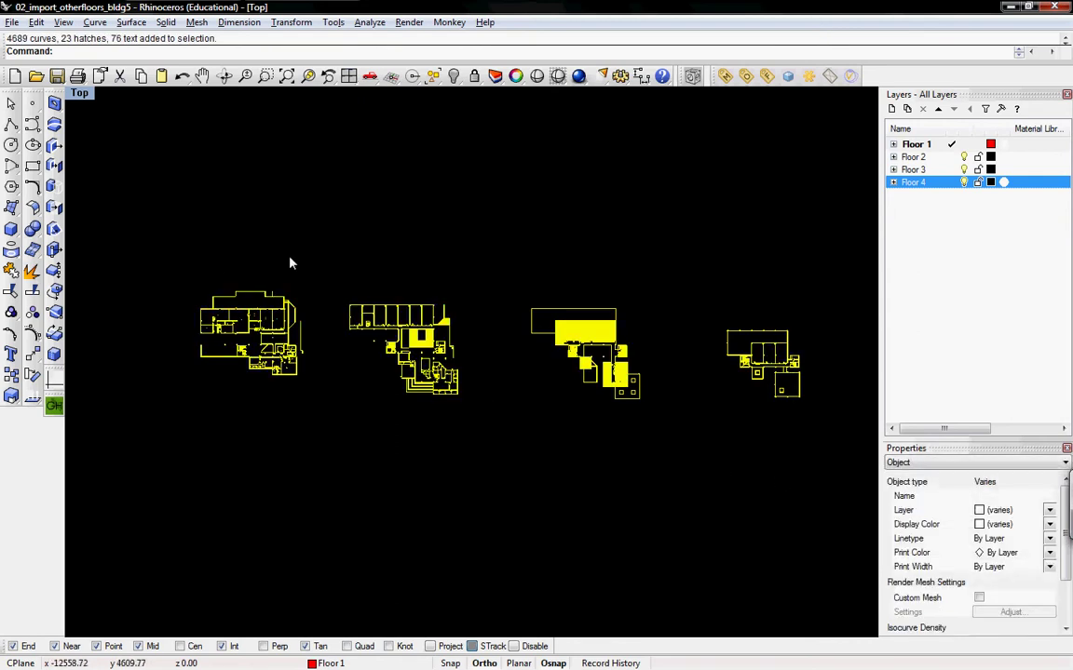
{"action": "key", "text": "Escape"}
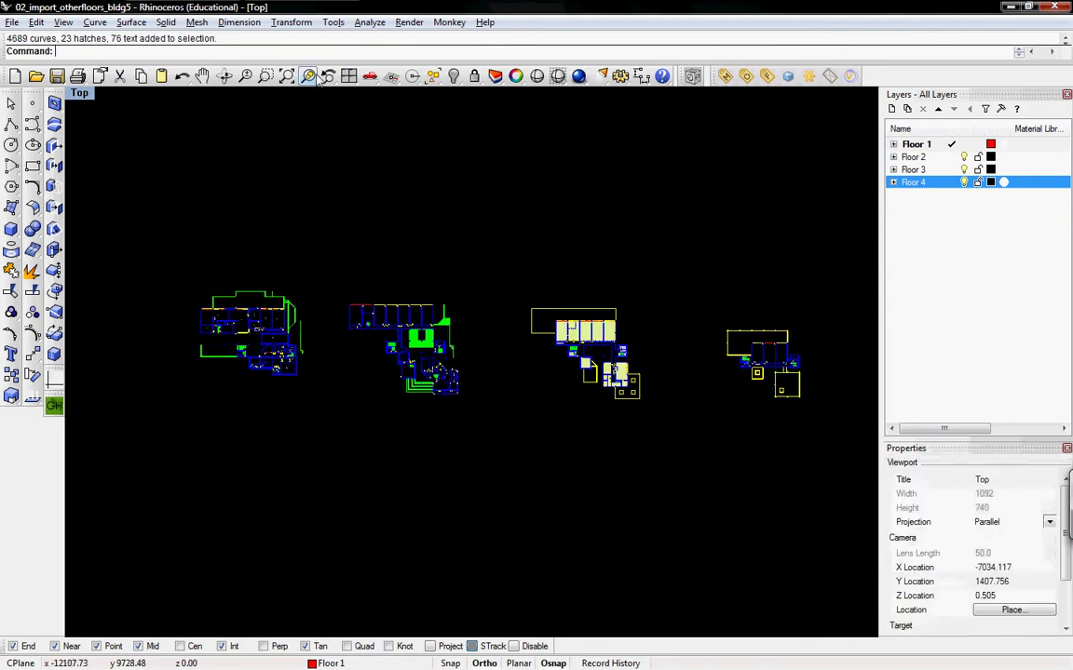
- Select all objects in the model and zoom in on a column
{"action": "left_click", "coordinate": [435, 82]}
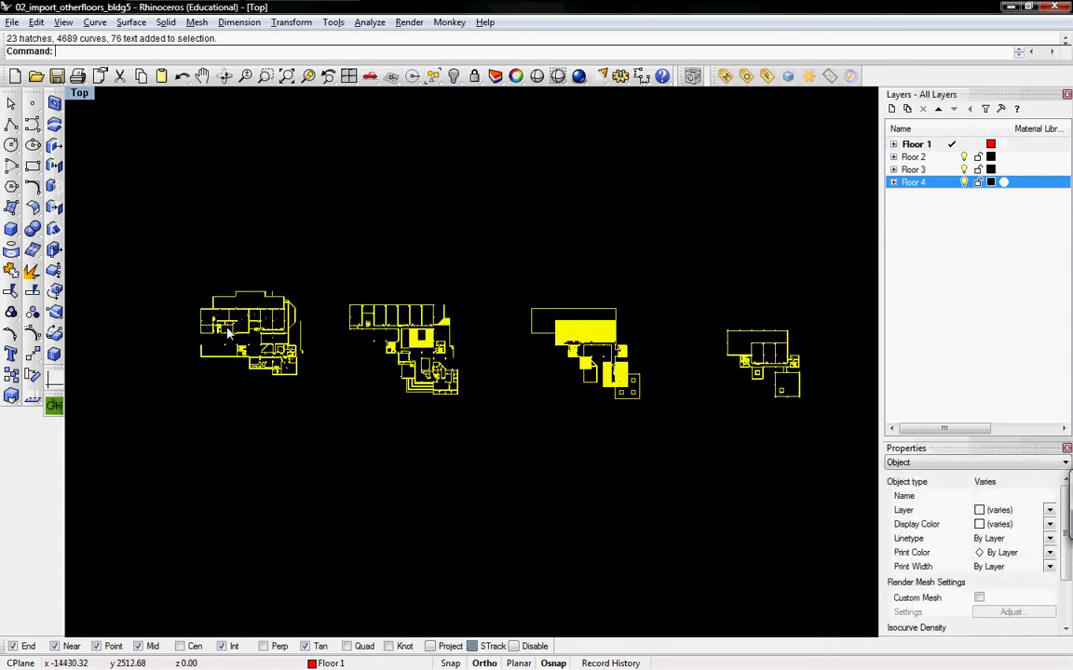
{"action": "scroll", "coordinate": [223, 344], "scroll_direction": "up", "scroll_amount": 3}
{"action": "scroll", "coordinate": [223, 345], "scroll_direction": "up", "scroll_amount": 5}
{"action": "scroll", "coordinate": [545, 412], "scroll_direction": "up", "scroll_amount": 3}
{"action": "scroll", "coordinate": [549, 410], "scroll_direction": "up", "scroll_amount": 5}
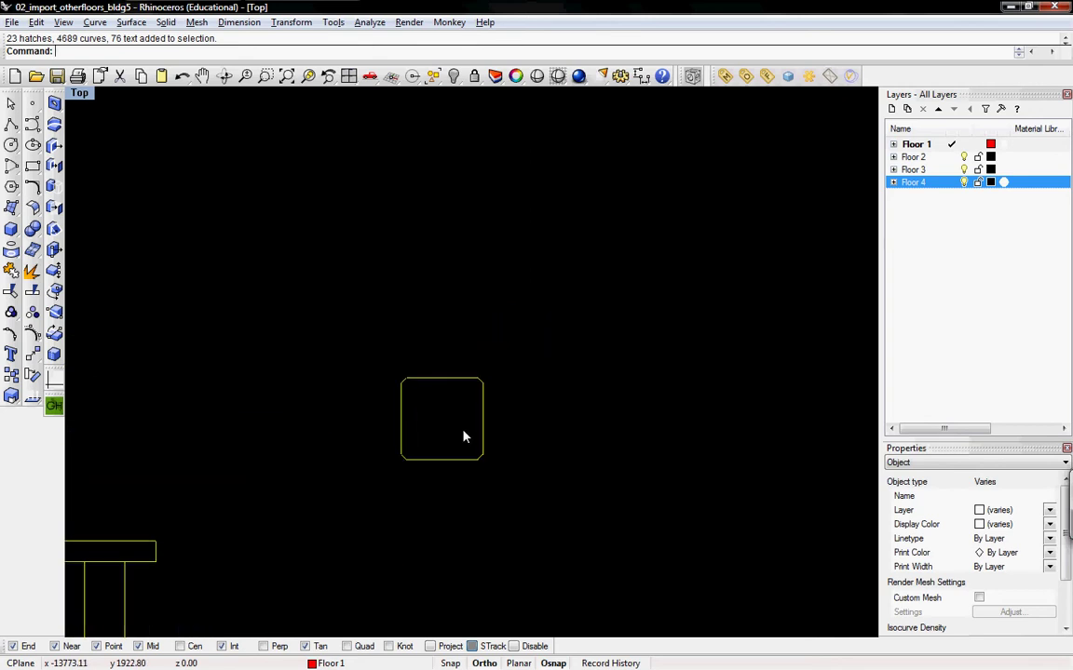
- Scale everything by reference from the column's top corners so its 24-unit width becomes 2
{"action": "type", "text": "Scale"}
{"action": "key", "text": "Return"}
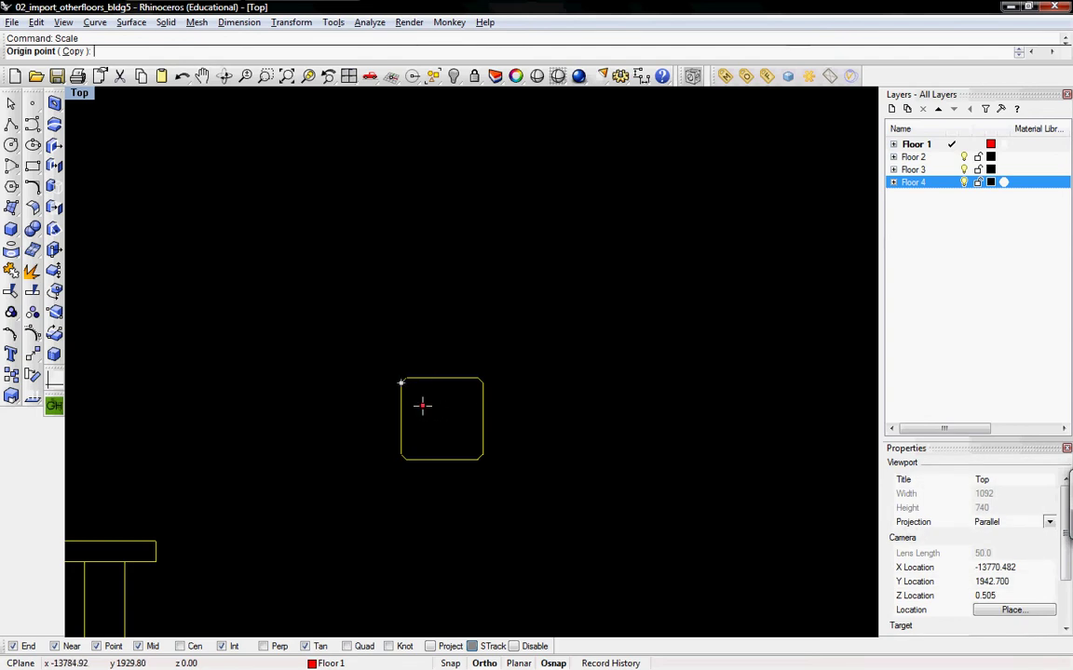
{"action": "scroll", "coordinate": [424, 405], "scroll_direction": "up", "scroll_amount": 5}
{"action": "scroll", "coordinate": [404, 402], "scroll_direction": "up", "scroll_amount": 1}
{"action": "right_click_drag", "start_coordinate": [399, 398], "coordinate": [377, 335]}
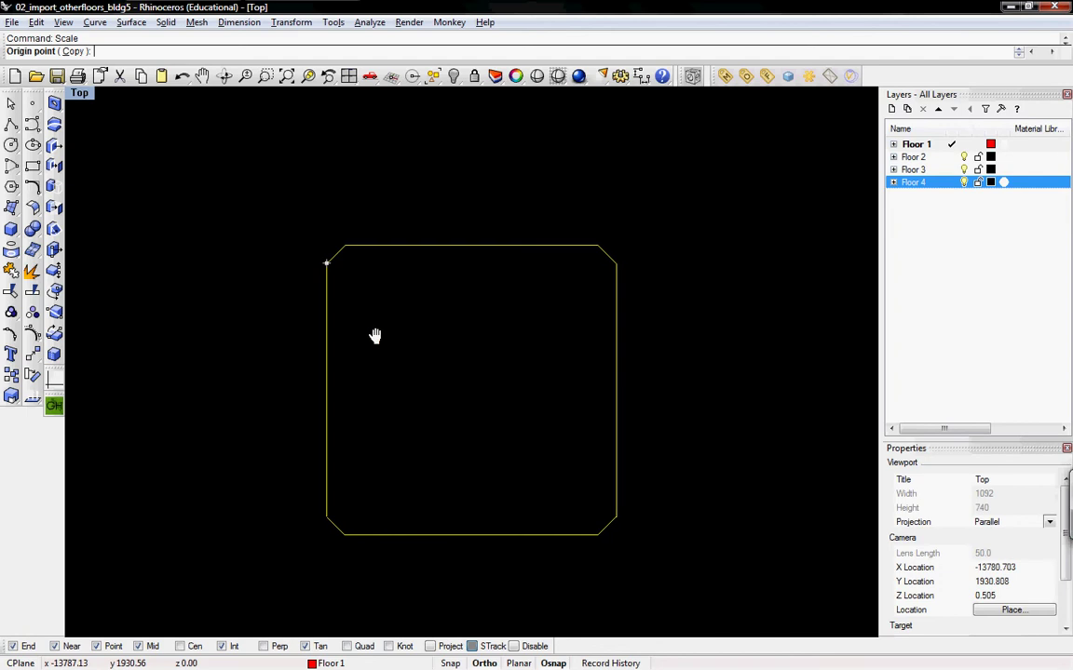
{"action": "left_click", "coordinate": [326, 264]}
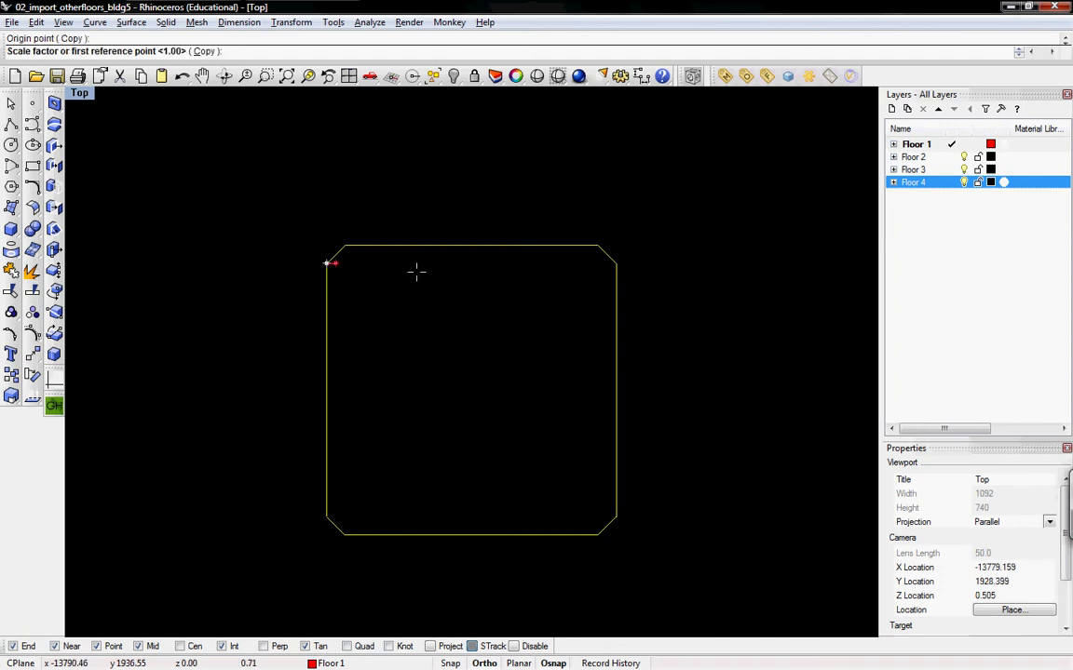
{"action": "left_click", "coordinate": [615, 264]}
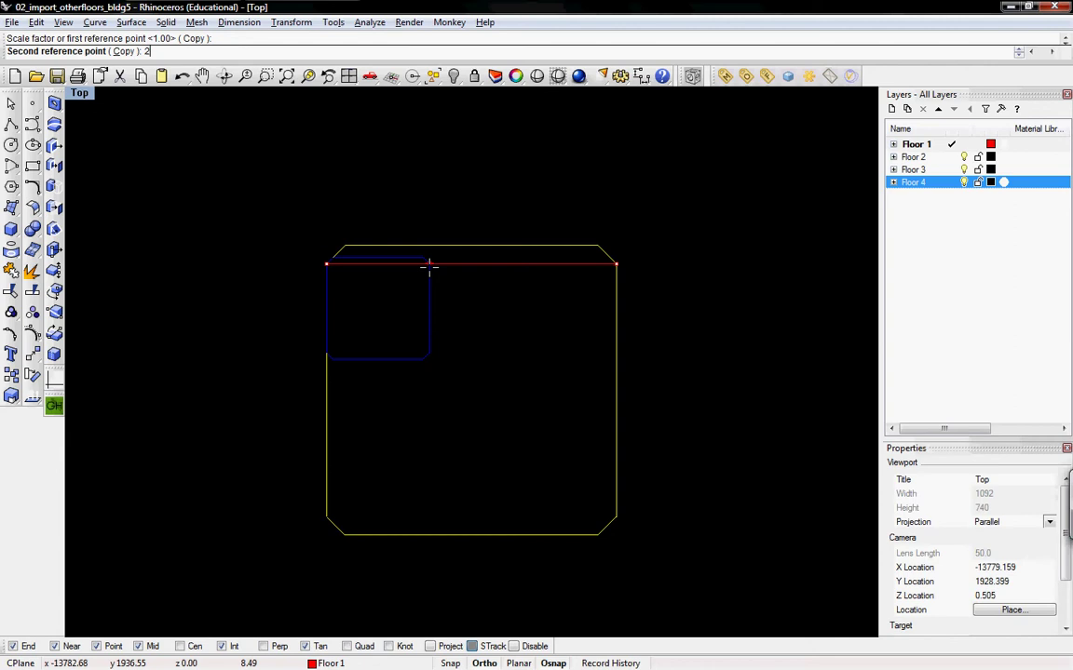
{"action": "key", "text": "Return"}
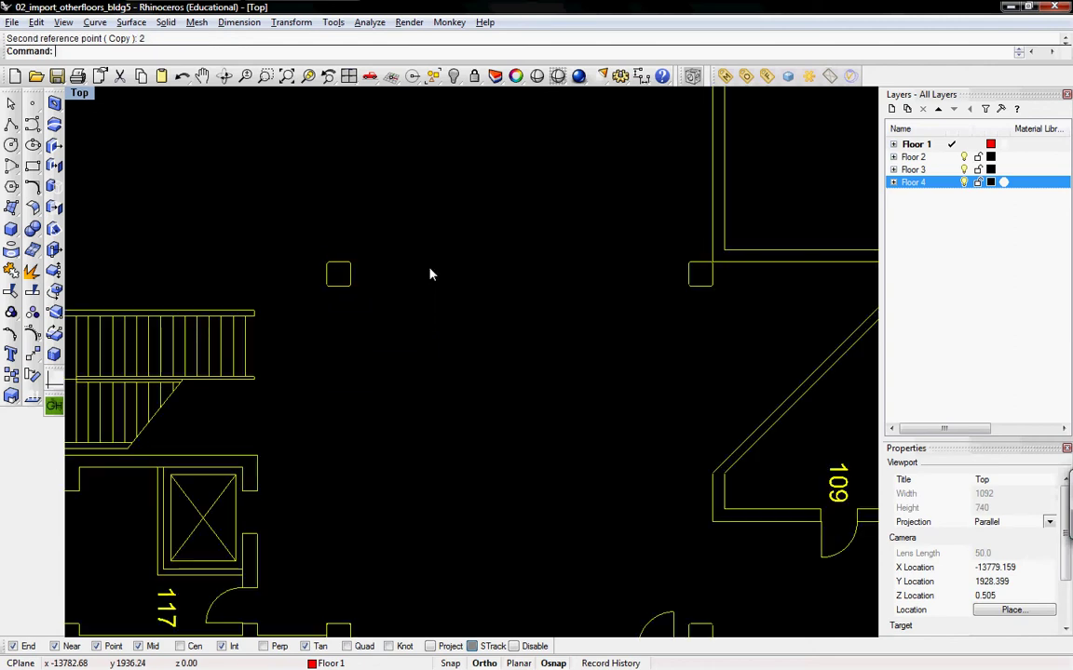
{"action": "key", "text": "Escape"}
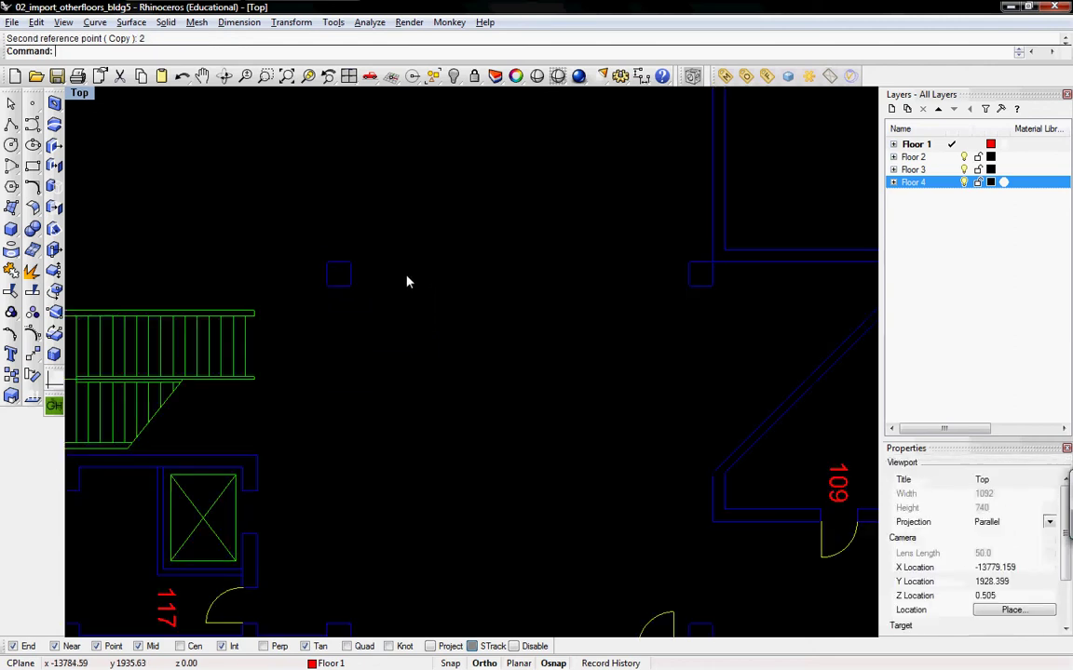
- Measure the column's top edge with Dist, confirming it is 2.00 feet wide
{"action": "scroll", "coordinate": [407, 281], "scroll_direction": "down", "scroll_amount": 8}
{"action": "scroll", "coordinate": [445, 258], "scroll_direction": "down", "scroll_amount": 5}
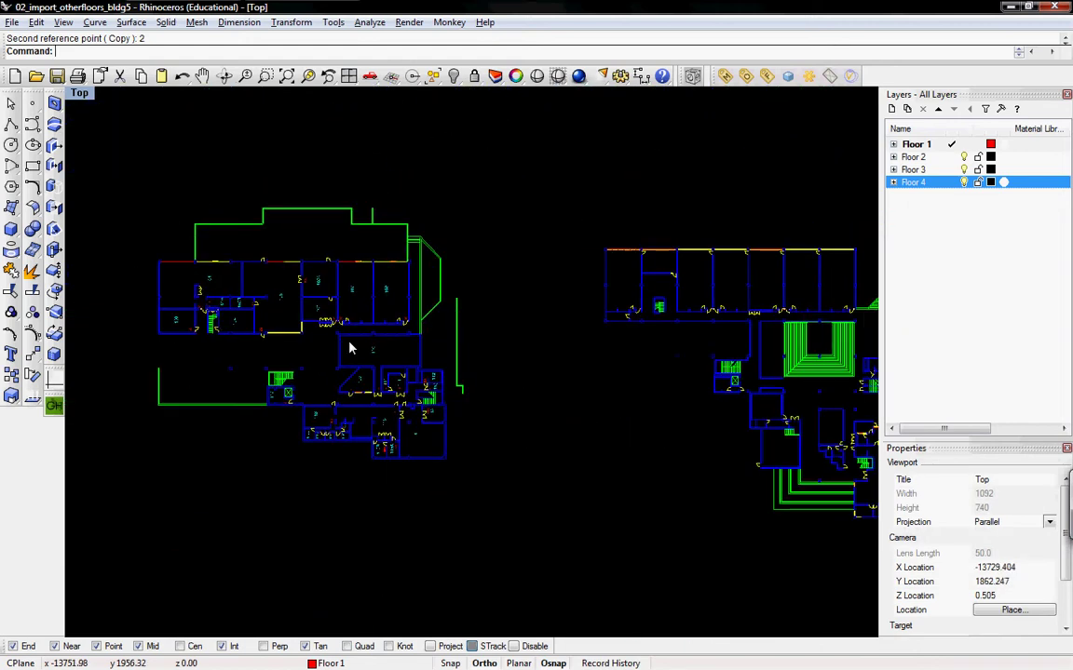
{"action": "scroll", "coordinate": [453, 358], "scroll_direction": "down", "scroll_amount": 4}
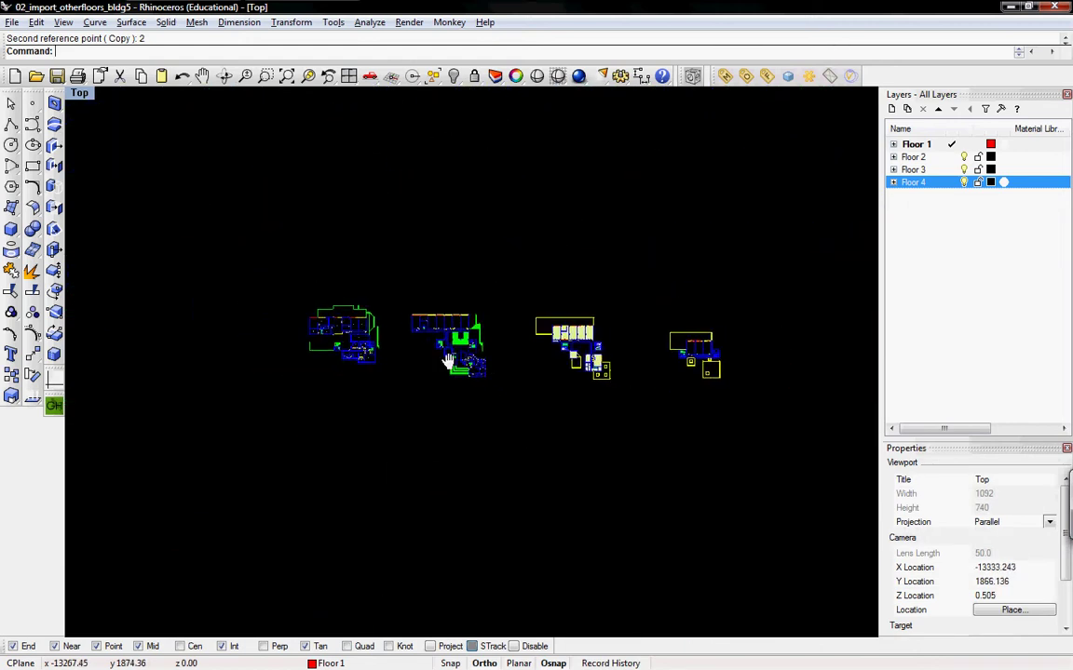
{"action": "scroll", "coordinate": [438, 359], "scroll_direction": "up", "scroll_amount": 3}
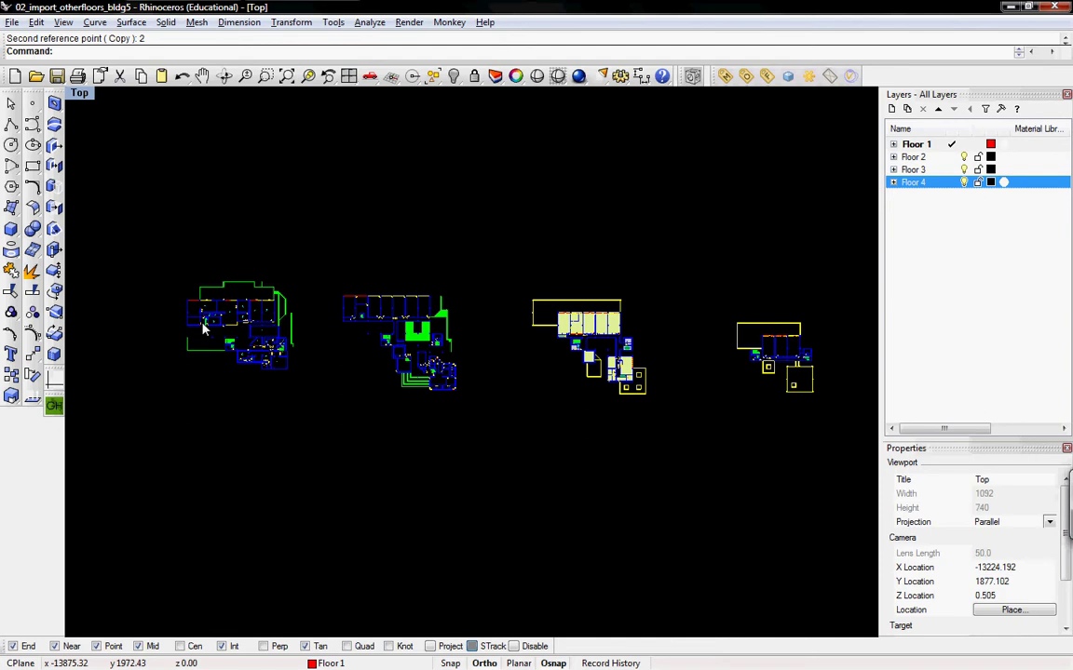
{"action": "scroll", "coordinate": [198, 290], "scroll_direction": "up", "scroll_amount": 8}
{"action": "scroll", "coordinate": [353, 464], "scroll_direction": "up", "scroll_amount": 6}
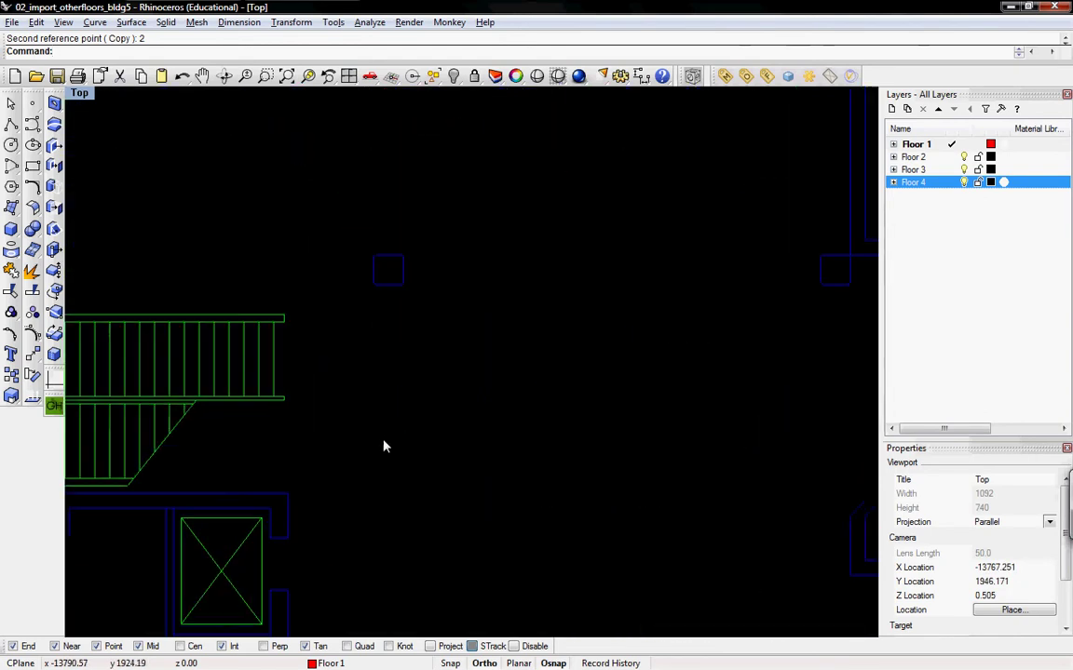
{"action": "type", "text": "Distance"}
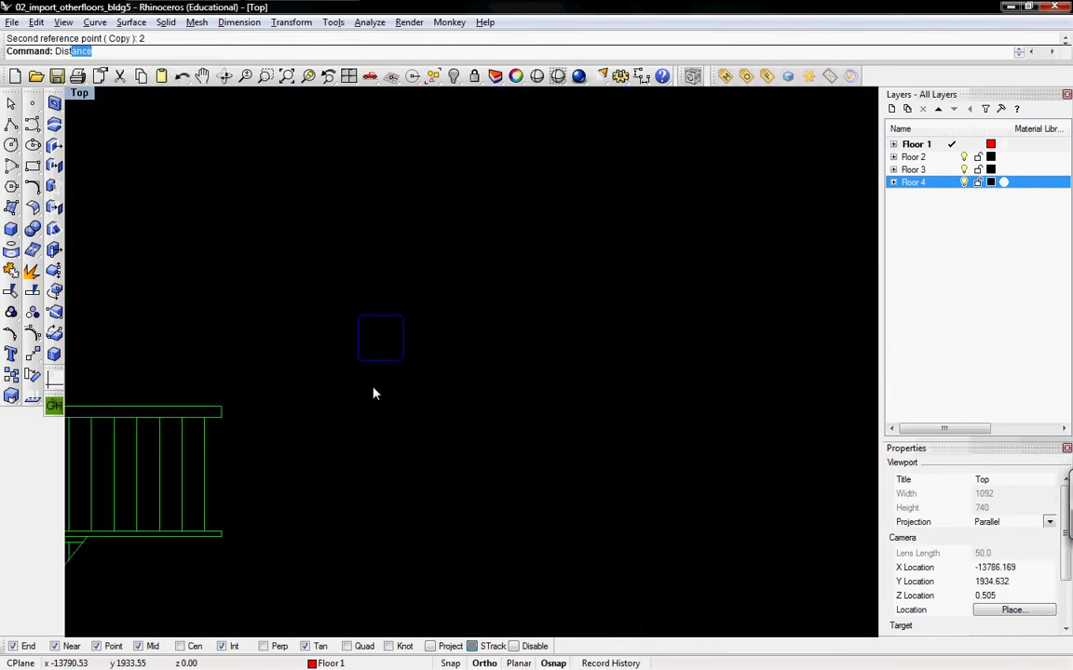
{"action": "key", "text": "Return"}
{"action": "scroll", "coordinate": [359, 357], "scroll_direction": "up", "scroll_amount": 2}
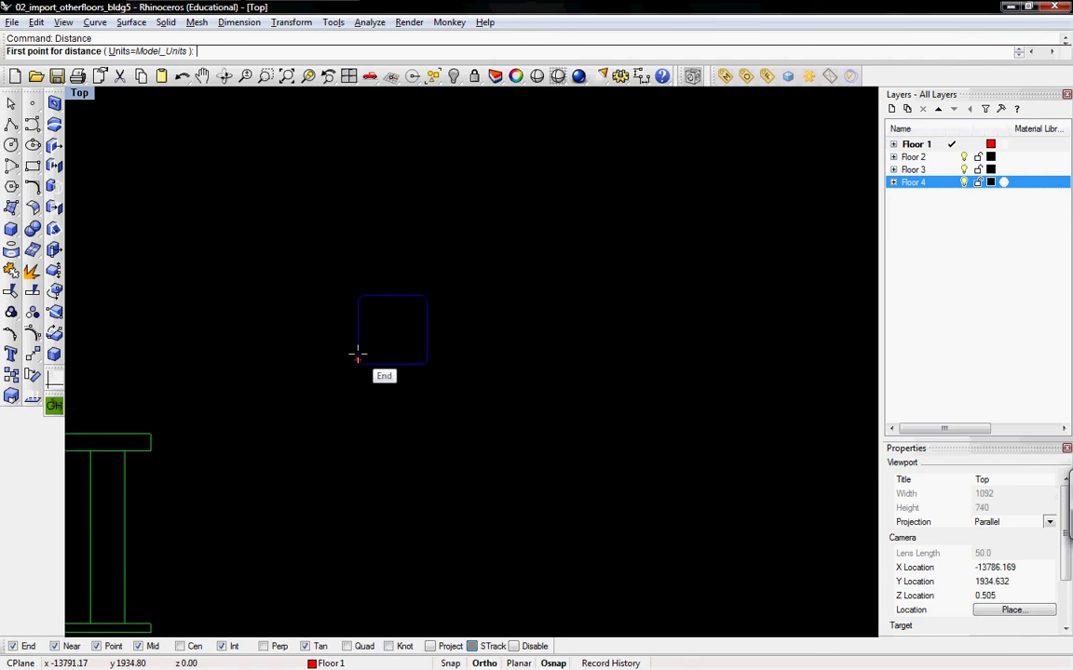
{"action": "left_click", "coordinate": [358, 300]}
{"action": "left_click", "coordinate": [427, 301]}
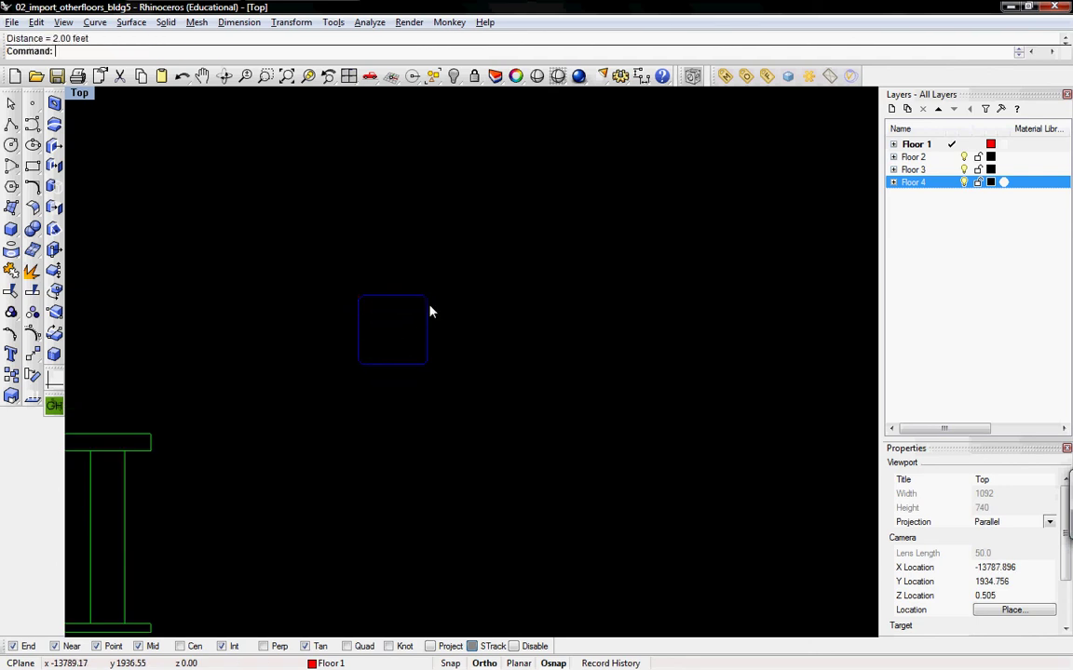
- Measure across the first floor plan's width, confirming about 260.90 feet
{"action": "scroll", "coordinate": [400, 352], "scroll_direction": "down", "scroll_amount": 8}
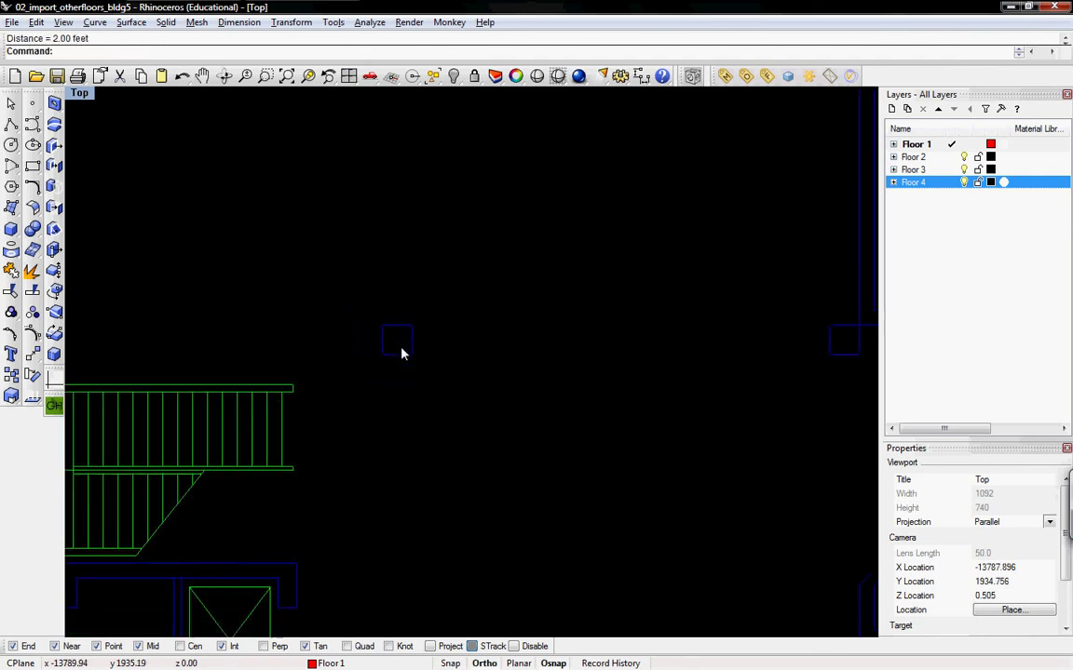
{"action": "right_click_drag", "start_coordinate": [400, 352], "coordinate": [392, 375]}
{"action": "scroll", "coordinate": [393, 376], "scroll_direction": "down", "scroll_amount": 6}
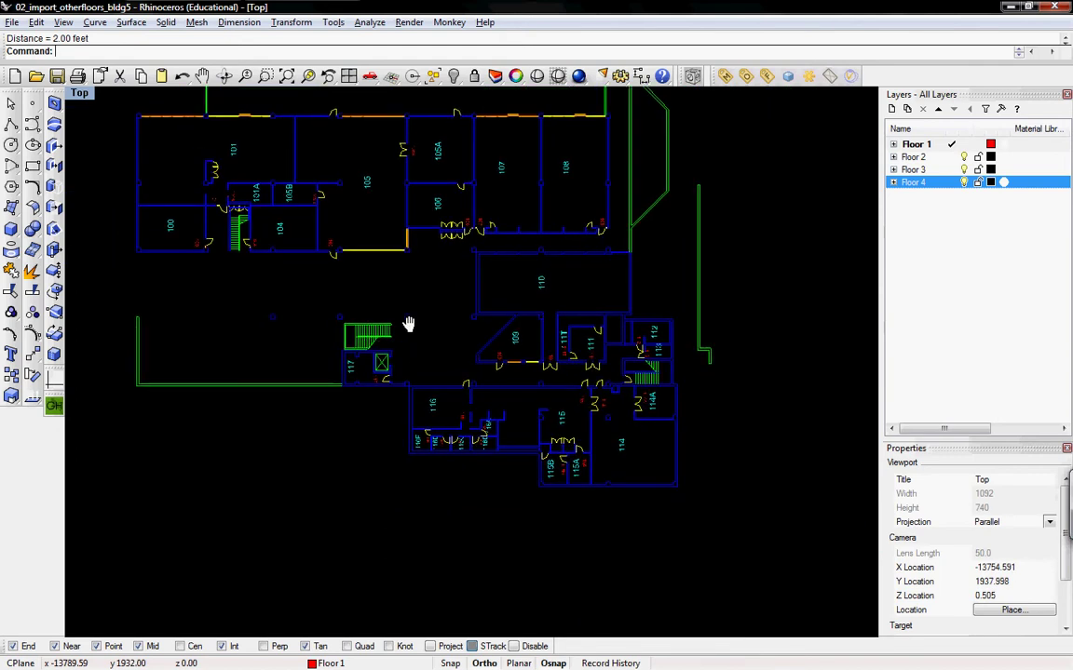
{"action": "key", "text": "Return"}
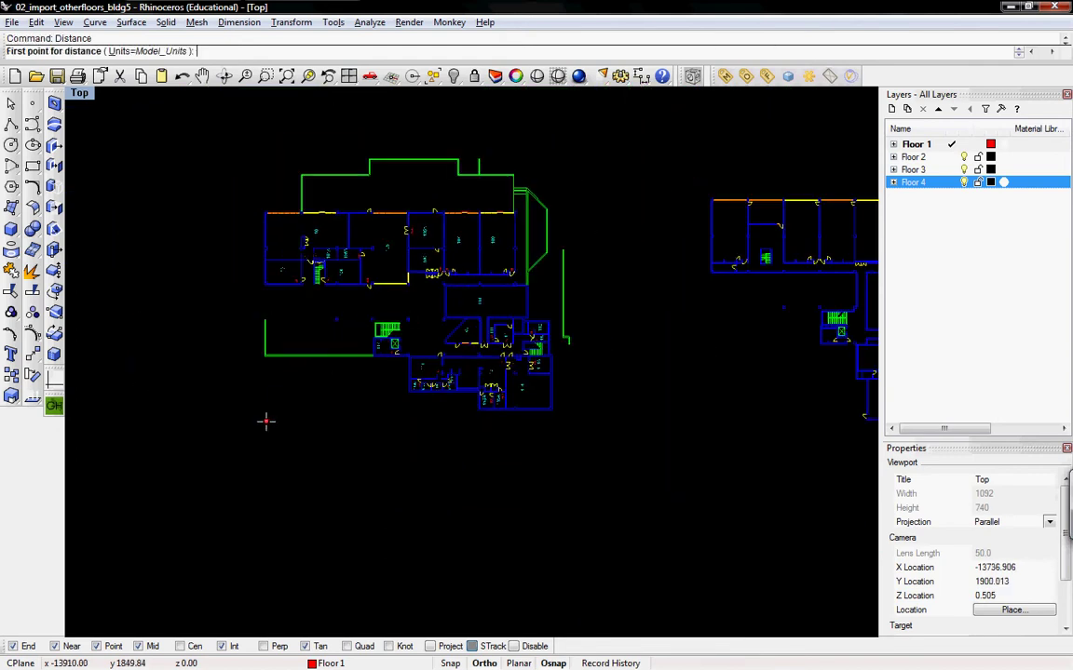
{"action": "left_click", "coordinate": [261, 422]}
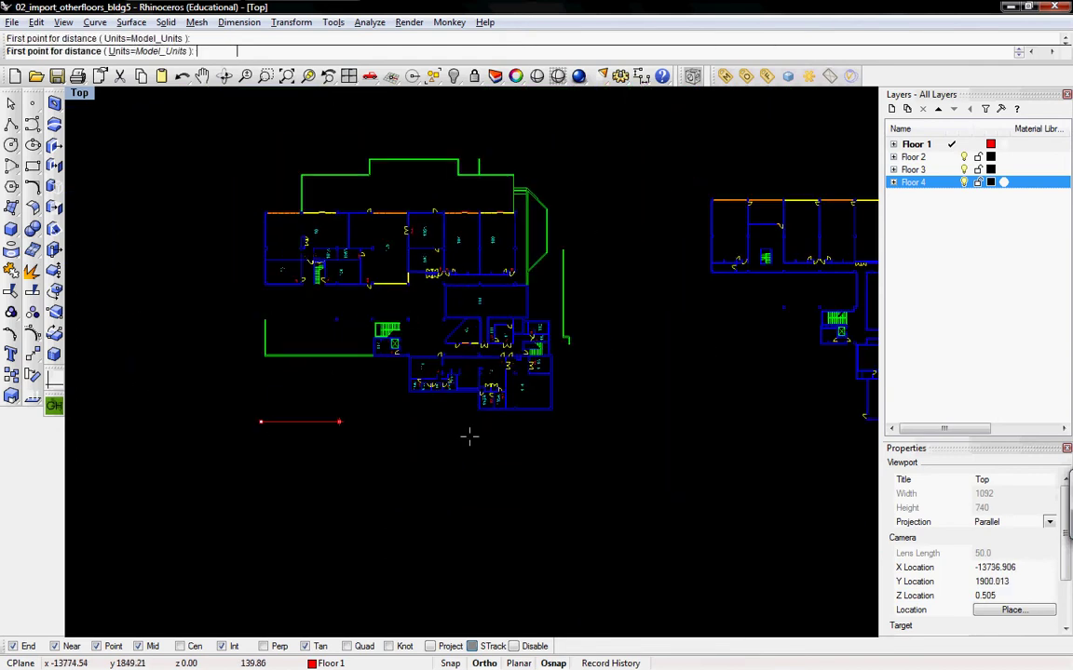
{"action": "left_click", "coordinate": [570, 424]}
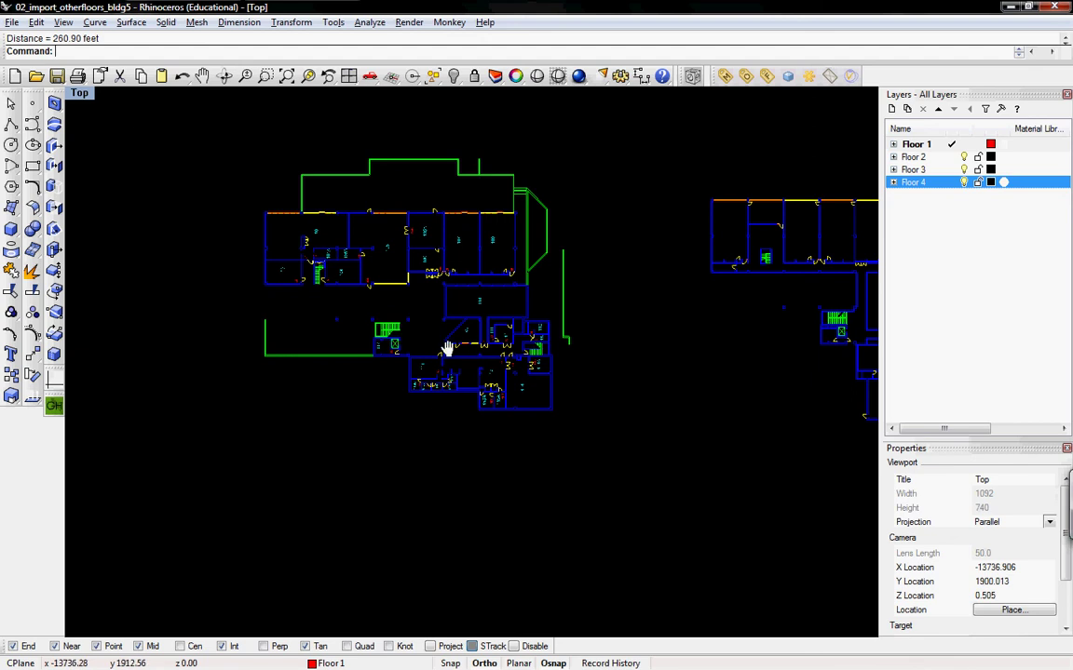
{"action": "right_click_drag", "start_coordinate": [447, 349], "coordinate": [311, 372]}
{"action": "mouse_move", "coordinate": [708, 336]}
{"action": "right_mouse_down"}
{"action": "mouse_move", "coordinate": [549, 338]}
{"action": "mouse_move", "coordinate": [395, 359]}
{"action": "mouse_move", "coordinate": [345, 349]}
{"action": "right_mouse_up"}
{"action": "right_click_drag", "start_coordinate": [651, 364], "coordinate": [550, 364]}
{"action": "right_click_drag", "start_coordinate": [734, 375], "coordinate": [514, 344]}
{"action": "scroll", "coordinate": [590, 424], "scroll_direction": "up", "scroll_amount": 5}
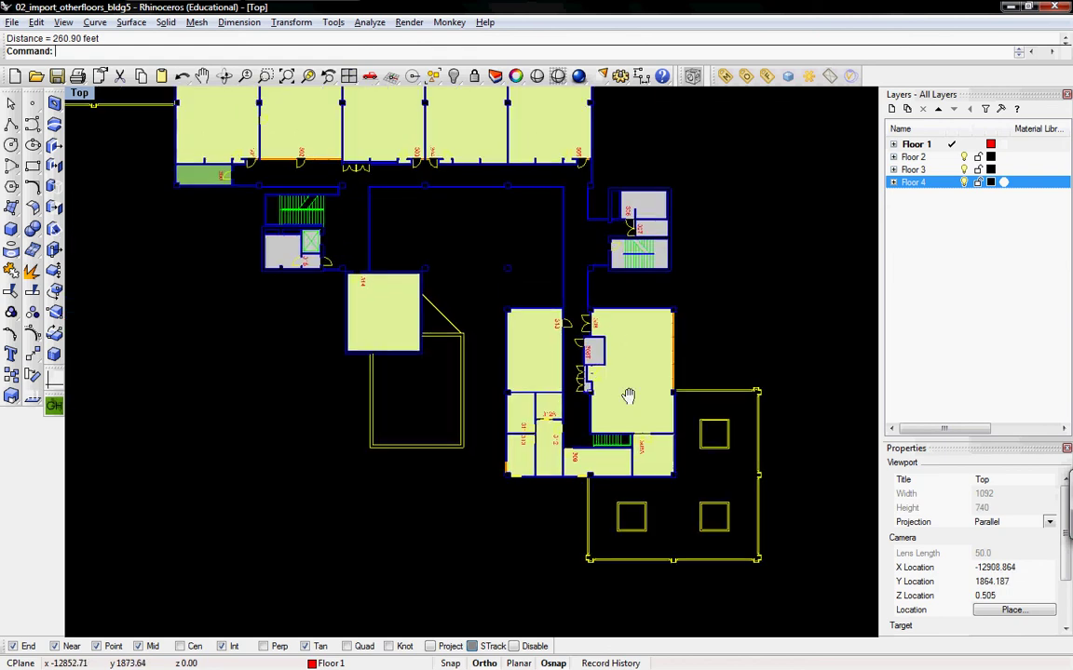
{"action": "scroll", "coordinate": [653, 403], "scroll_direction": "down", "scroll_amount": 5}
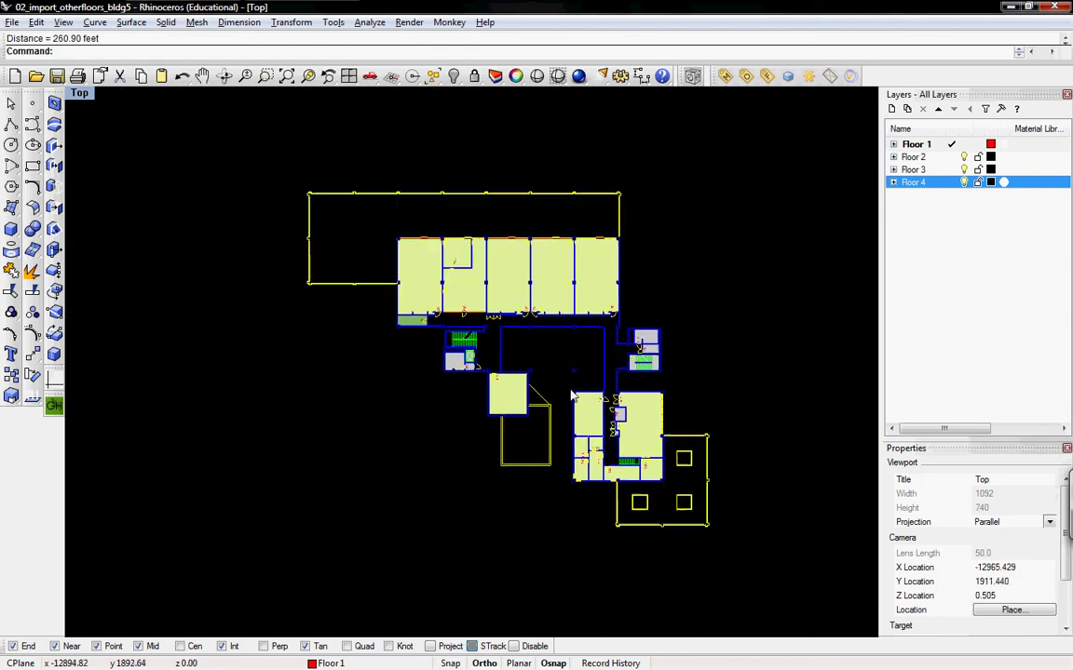
{"action": "right_click_drag", "start_coordinate": [326, 391], "coordinate": [659, 388]}
{"action": "scroll", "coordinate": [541, 371], "scroll_direction": "down", "scroll_amount": 5}
{"action": "mouse_move", "coordinate": [541, 371]}
{"action": "right_mouse_down"}
{"action": "mouse_move", "coordinate": [510, 369]}
{"action": "mouse_move", "coordinate": [546, 379]}
{"action": "right_mouse_up"}
{"action": "scroll", "coordinate": [546, 379], "scroll_direction": "down", "scroll_amount": 2}
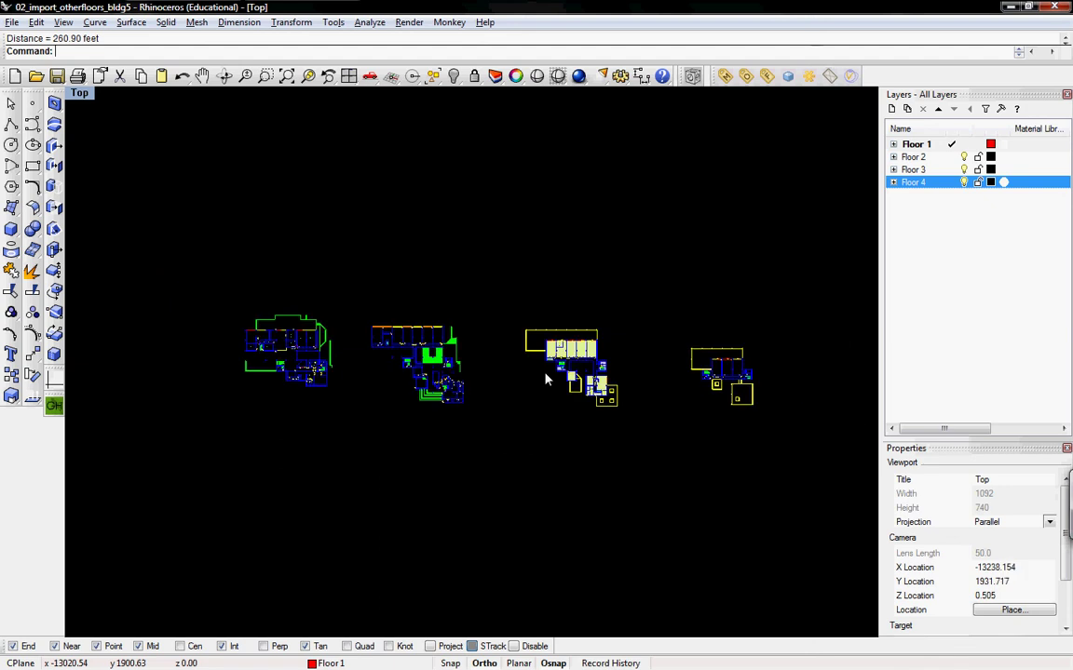
{"action": "scroll", "coordinate": [546, 379], "scroll_direction": "up", "scroll_amount": 1}
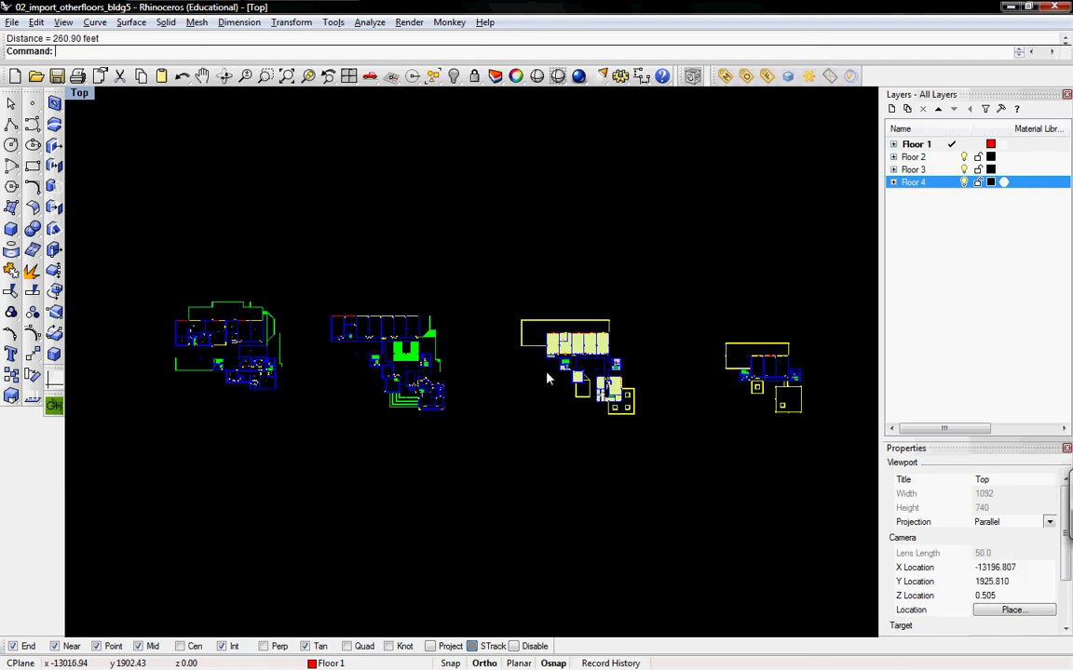